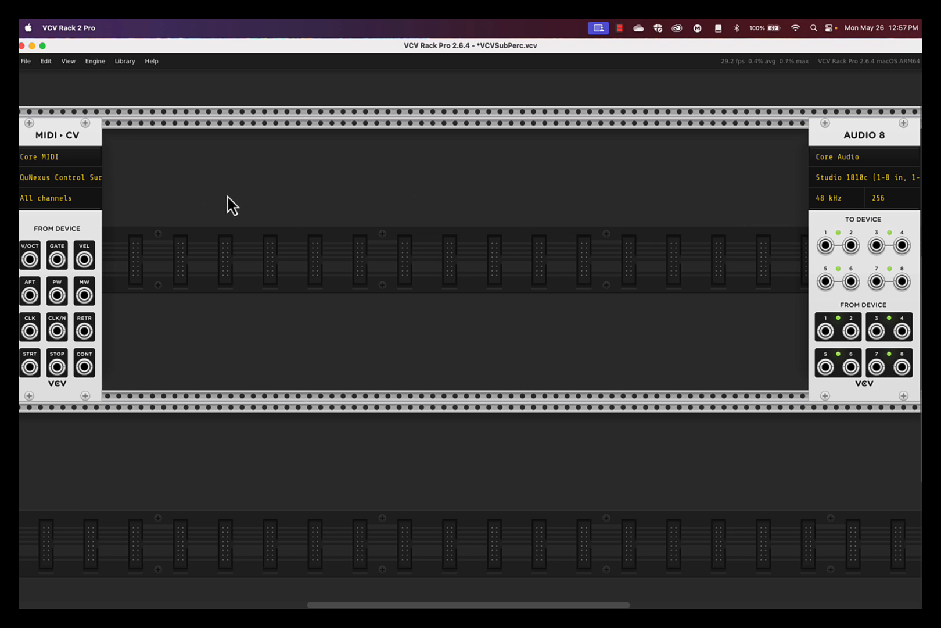
Step: Box-select the MIDI-CV module and delete it, leaving only AUDIO 8 in the top row
drag(191, 154, 44, 143)
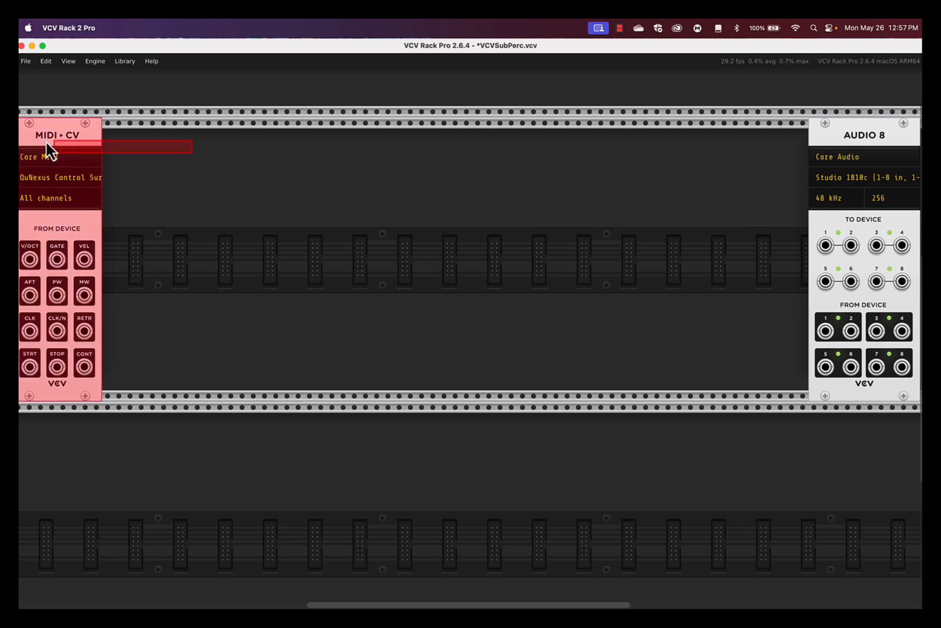
key(Delete)
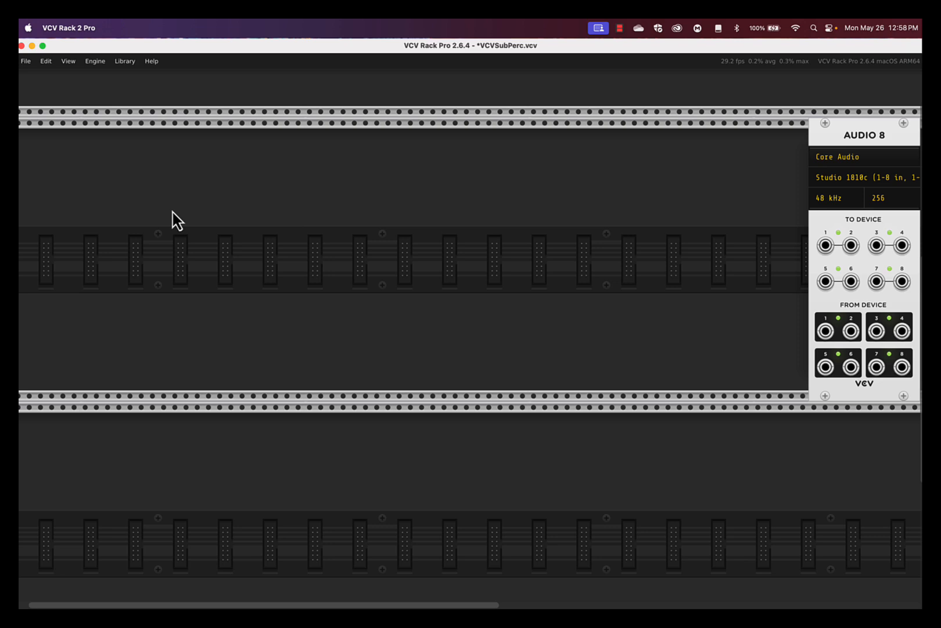
Step: Clear the module browser's leftover search text and its Mixer tag filter
right_click(128, 190)
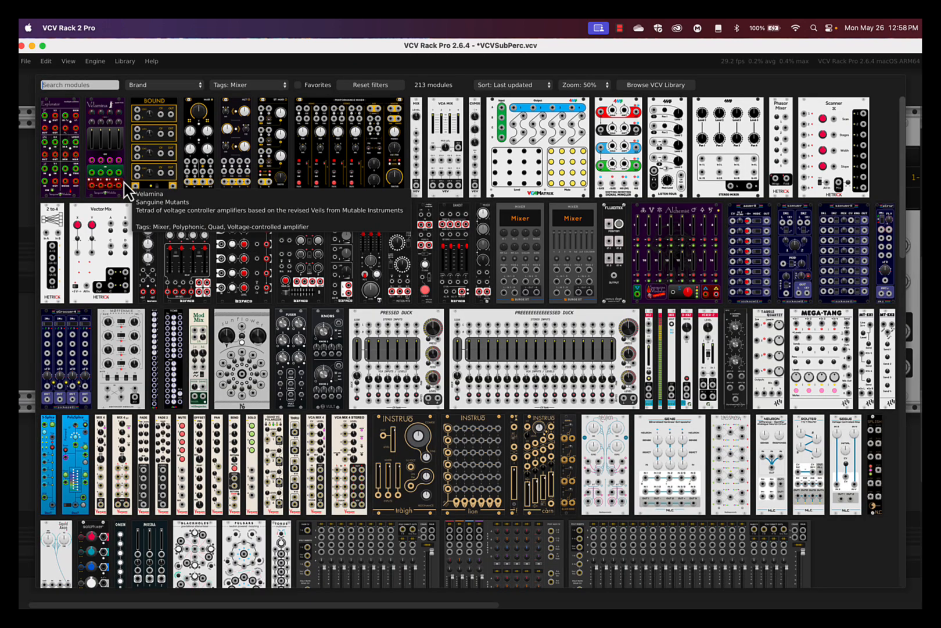
text(Seq)
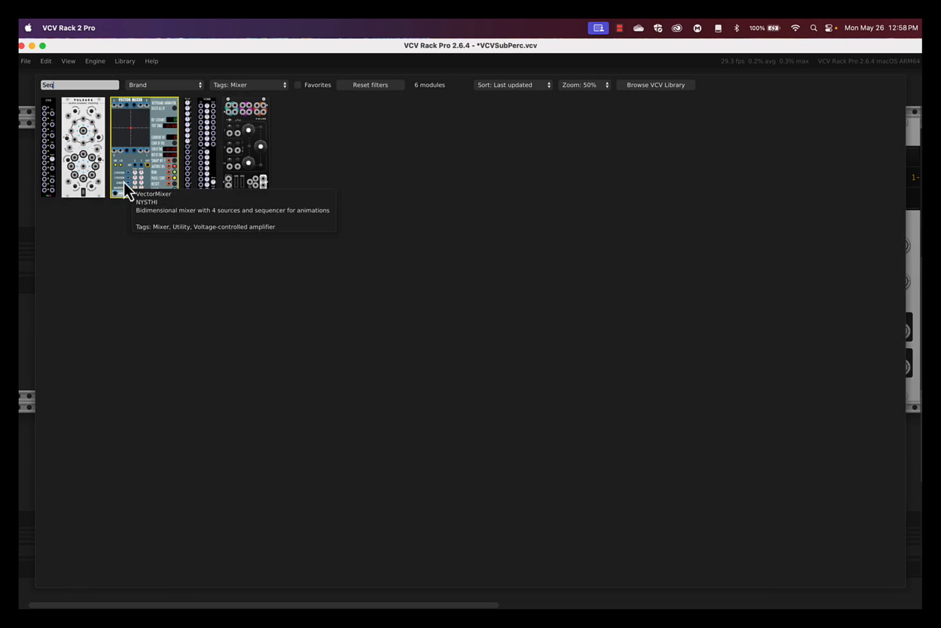
text(-)
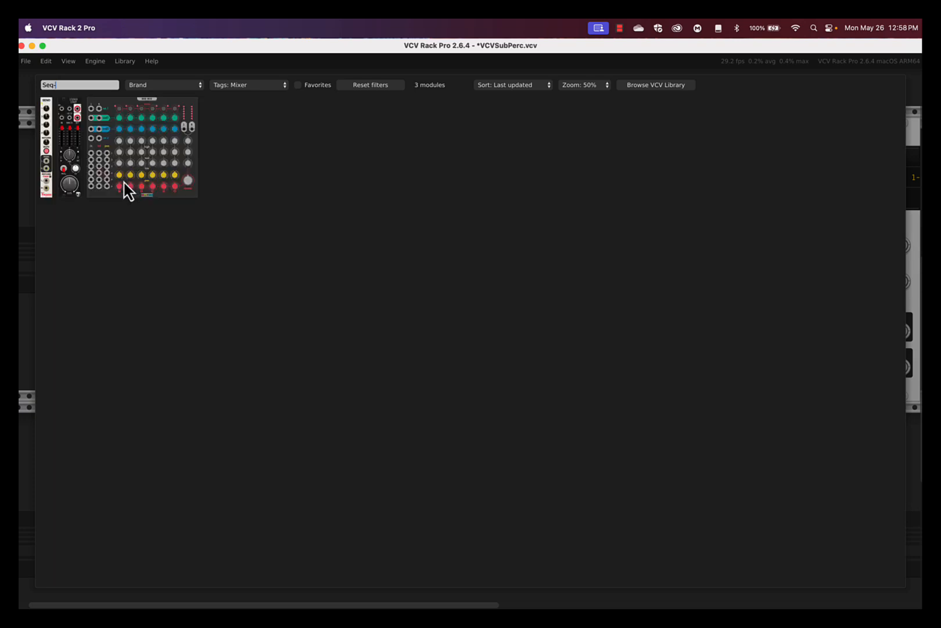
key(BackSpace)
key(BackSpace)
key(BackSpace)
key(BackSpace)
click(375, 87)
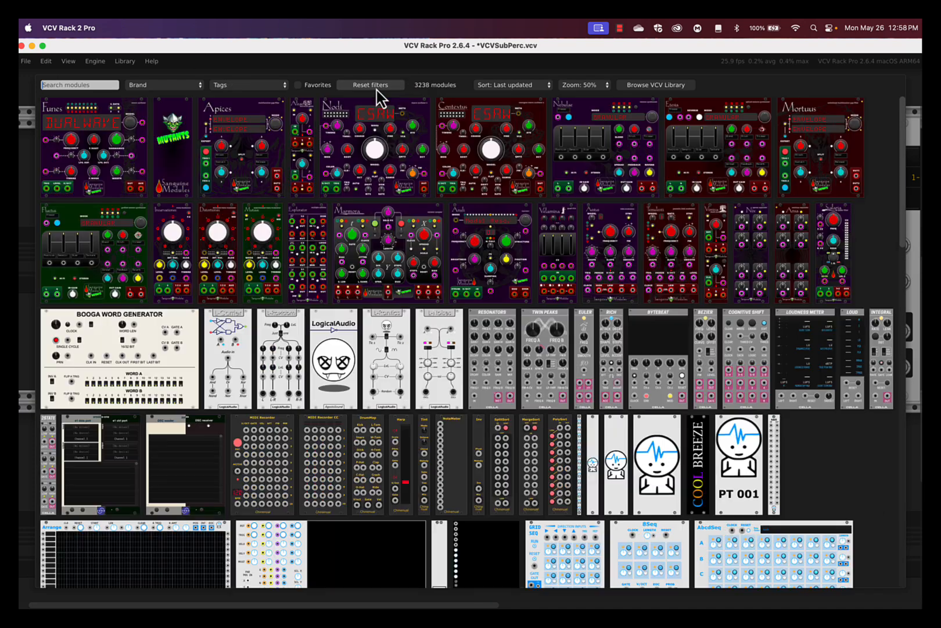
click(145, 85)
click(100, 95)
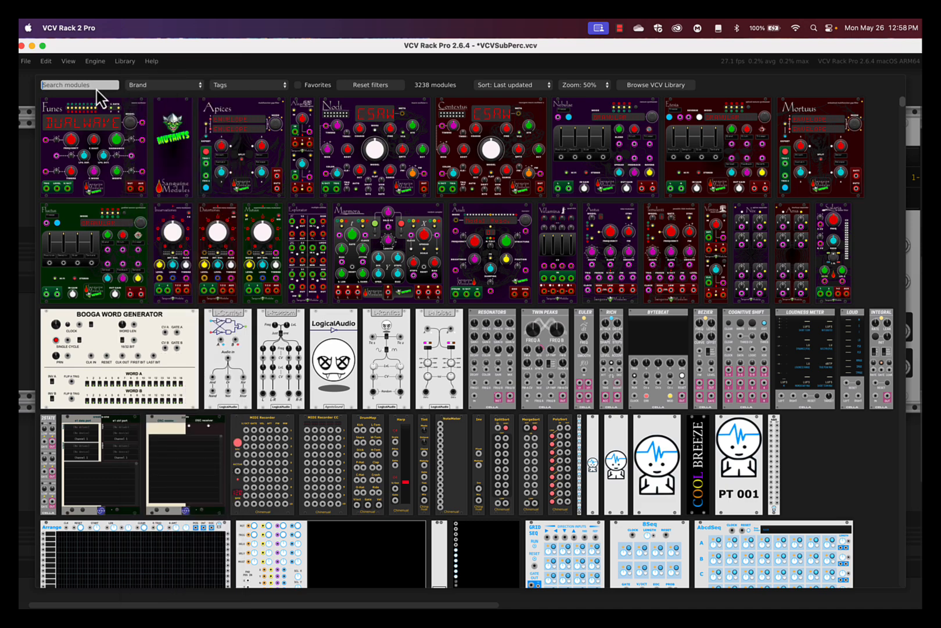
Step: Add the VCV SEQ 3 sequencer and slide it to the top row's left end
text(SEQ)
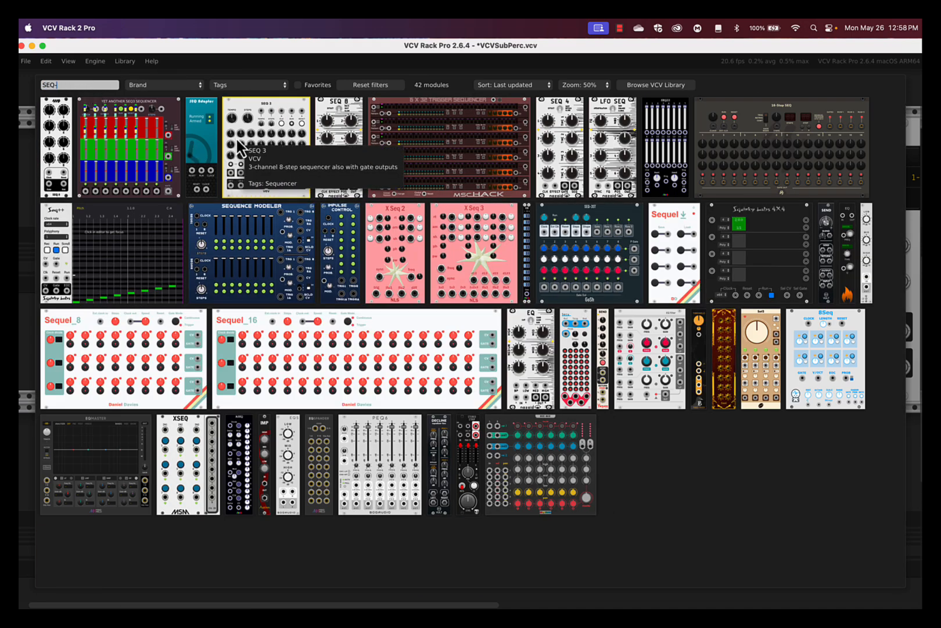
click(238, 142)
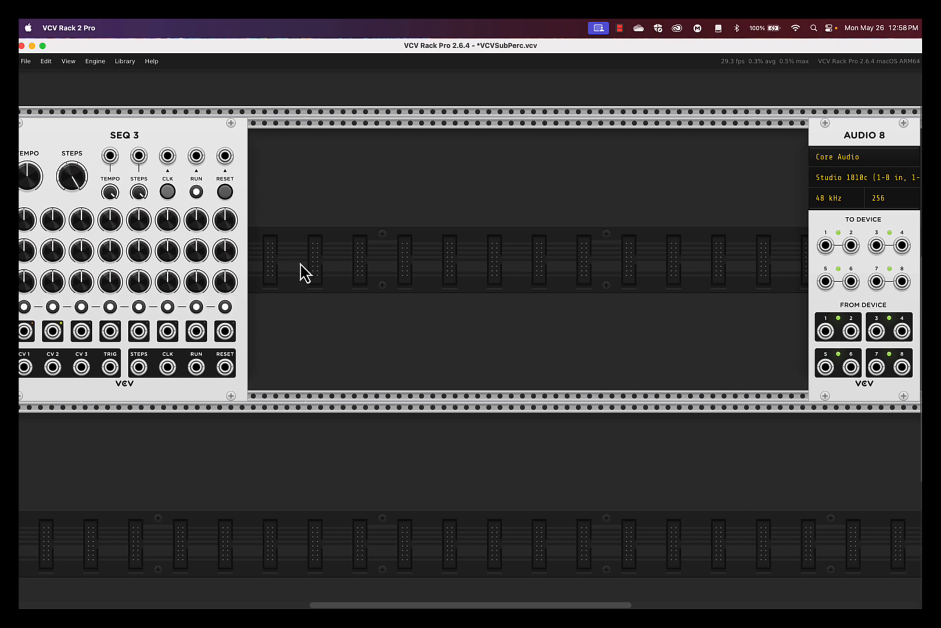
drag(164, 136, 186, 138)
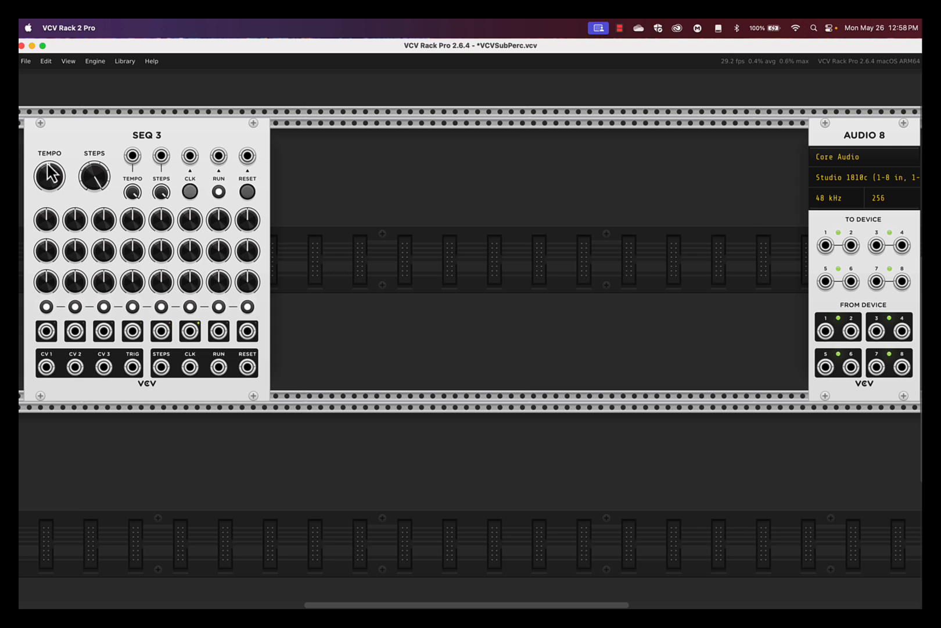
Step: Stop SEQ 3, duplicate it with Cmd+D, and move the copy to the lower row's far left
click(219, 191)
drag(337, 158, 213, 138)
key(super+d)
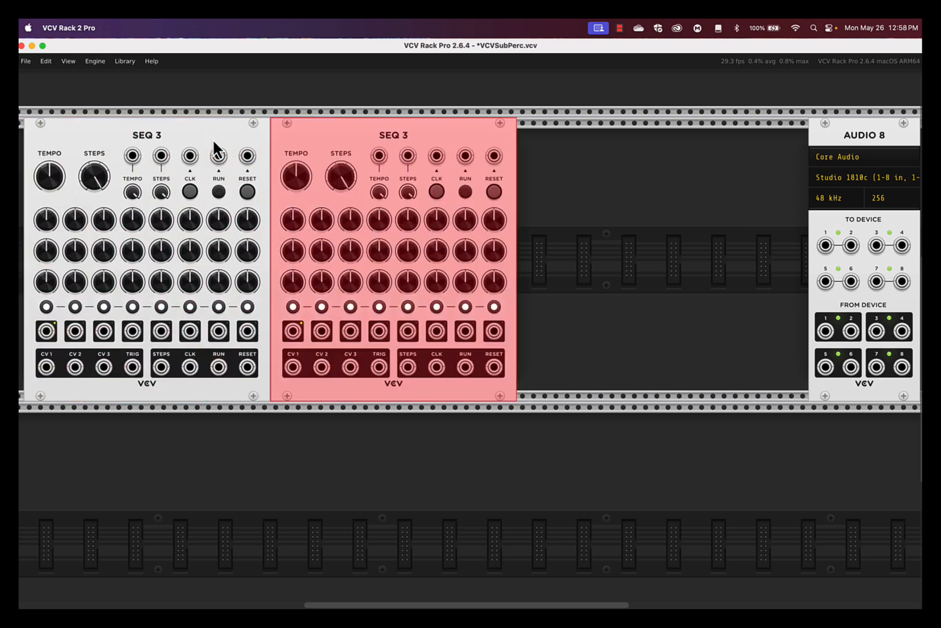
drag(368, 329, 126, 439)
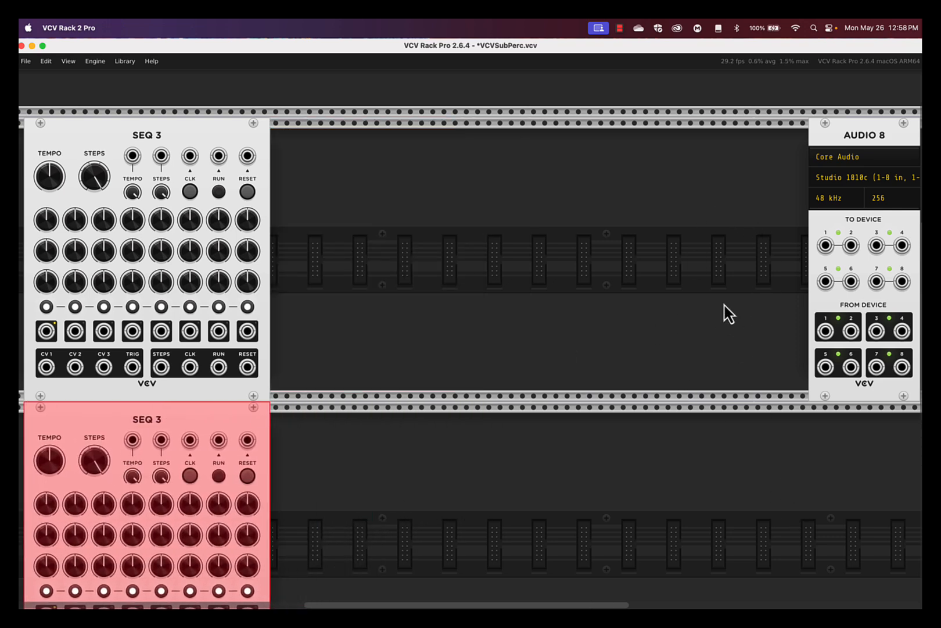
Step: Find Bogaudio MIX4 via the 'Mixer' search and place it in the top row left of AUDIO 8
right_click(743, 458)
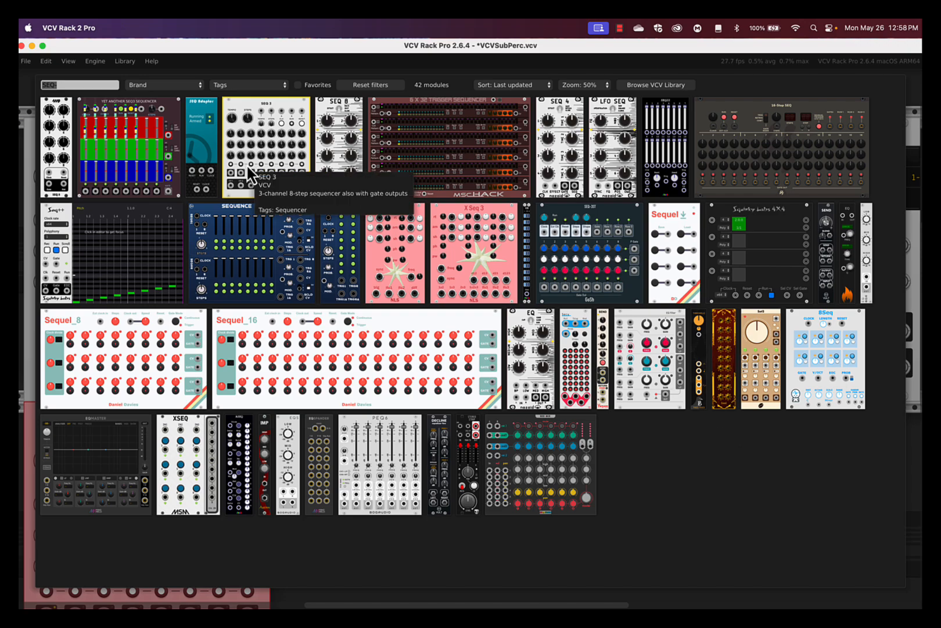
text(Mixer)
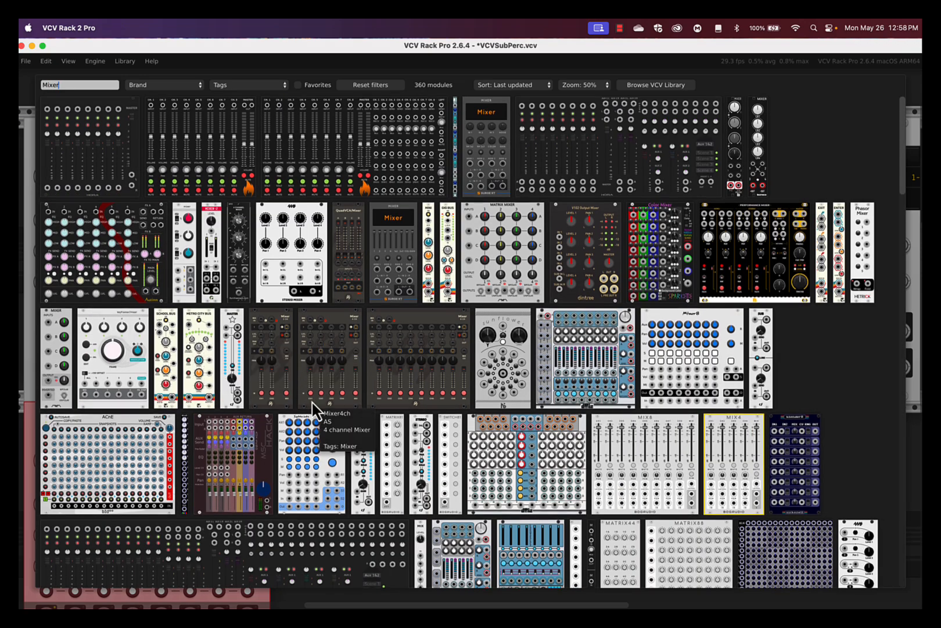
scroll(313, 408, down, 10)
scroll(313, 408, down, 12)
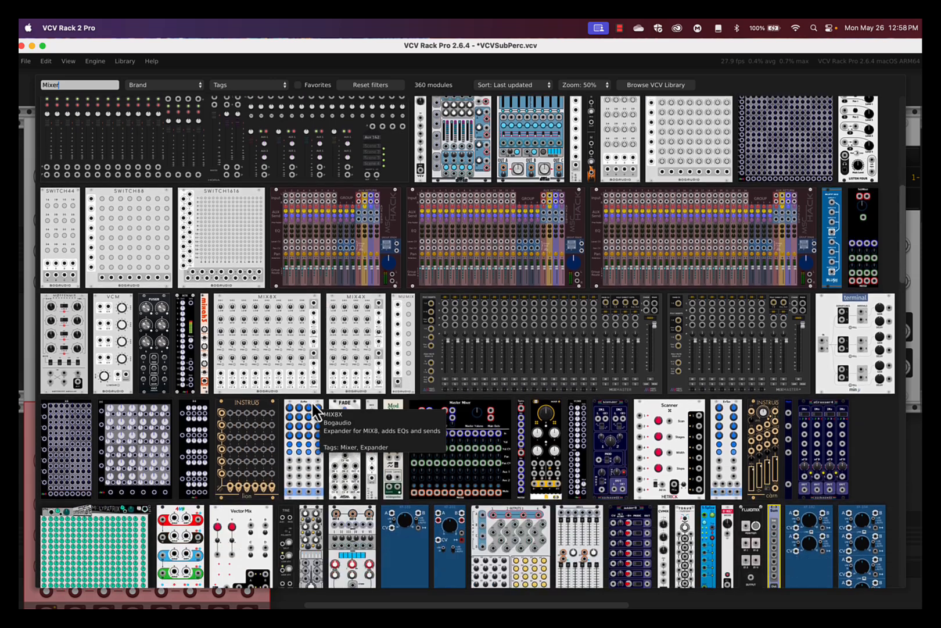
scroll(312, 409, down, 11)
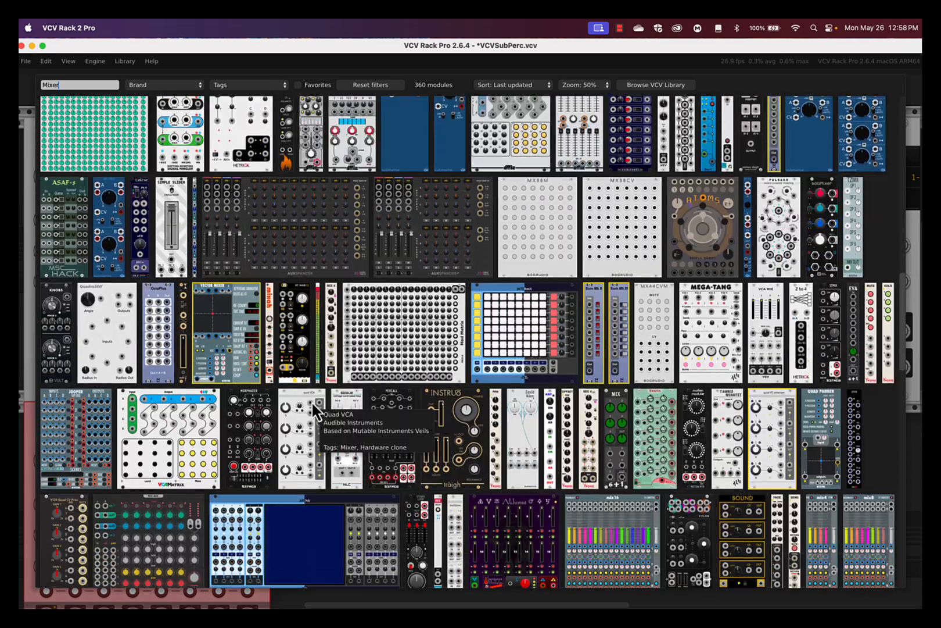
scroll(313, 408, down, 12)
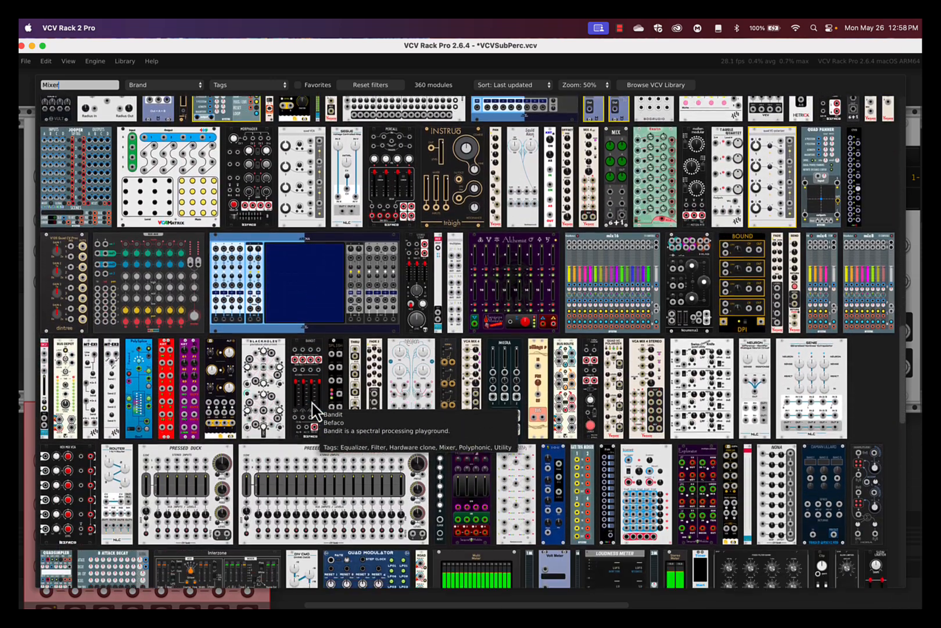
scroll(313, 409, down, 12)
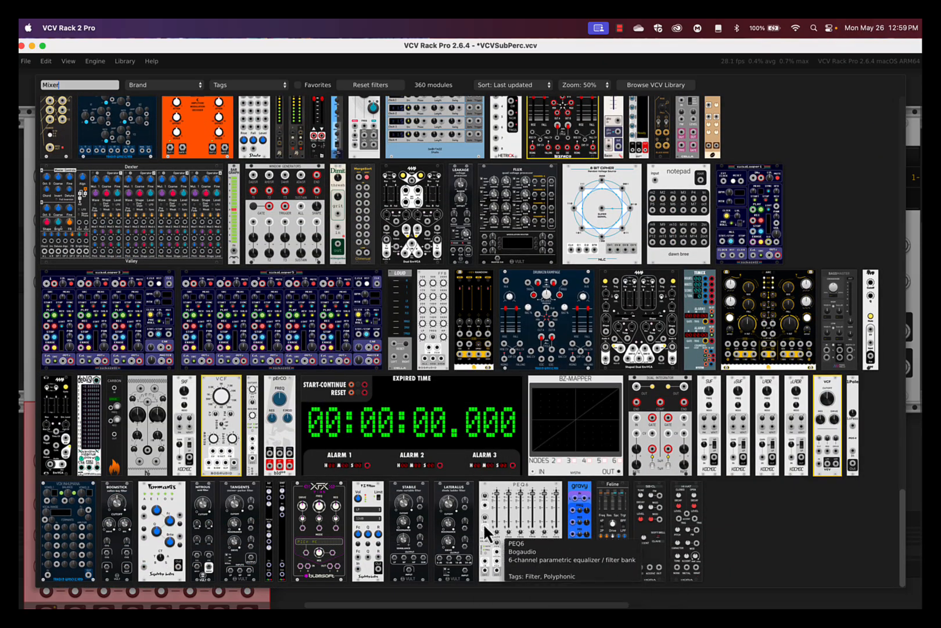
scroll(431, 283, up, 20)
scroll(431, 288, up, 10)
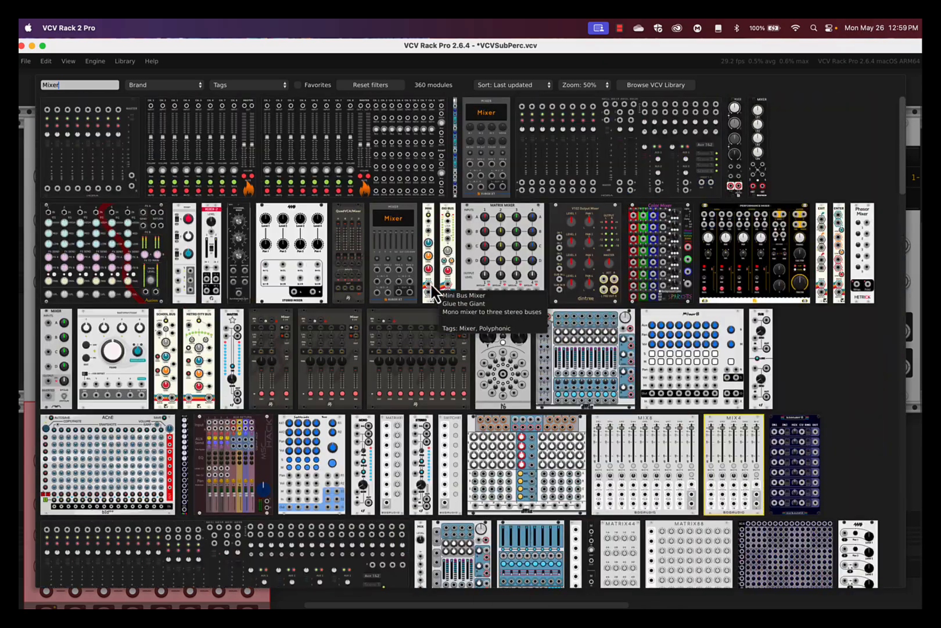
key(BackSpace)
key(BackSpace)
key(BackSpace)
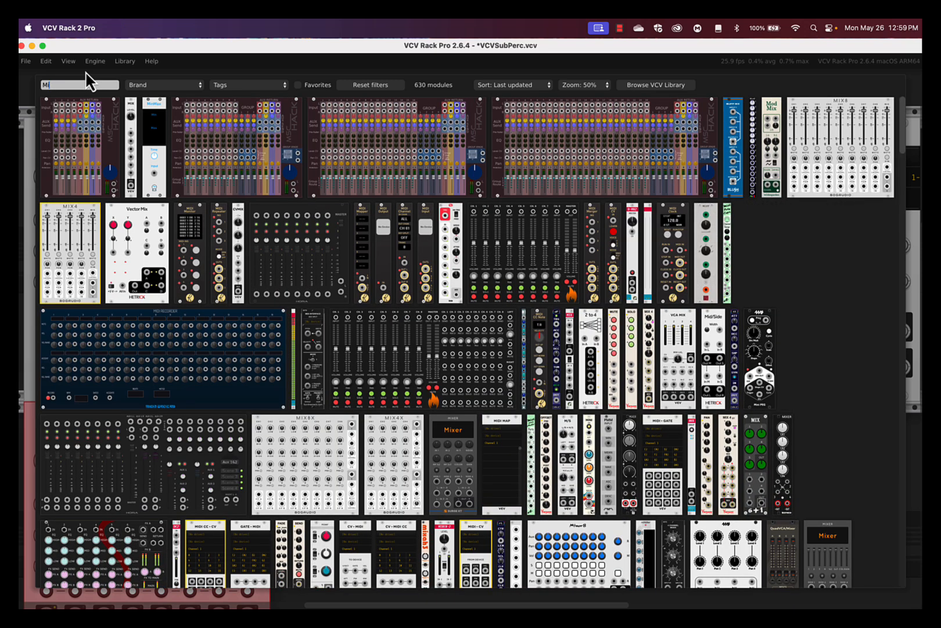
click(80, 264)
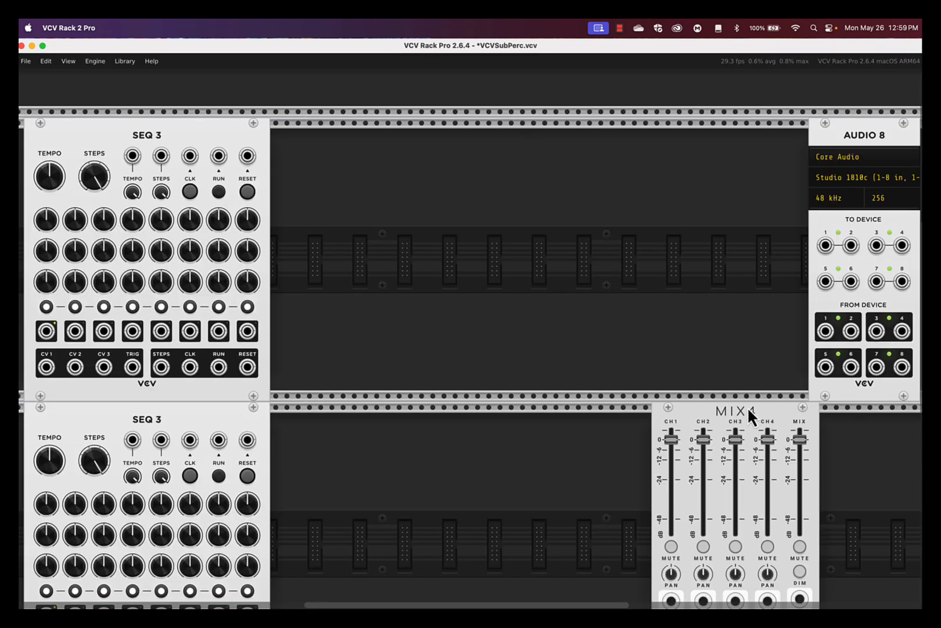
drag(747, 409, 603, 380)
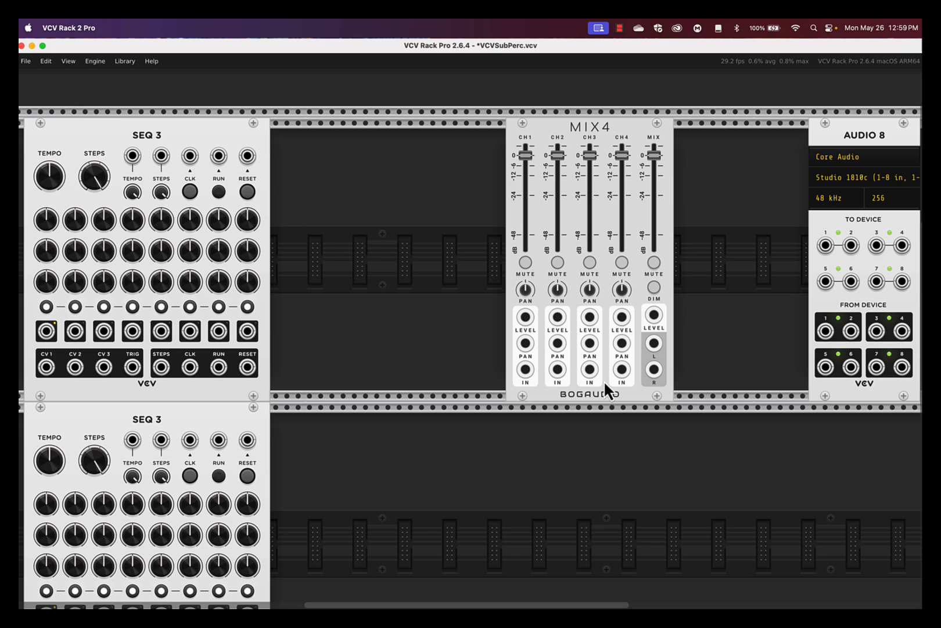
Step: Add a Befaco Spring Reverb beside MIX4 using the 'spring' search
right_click(721, 286)
text(spring)
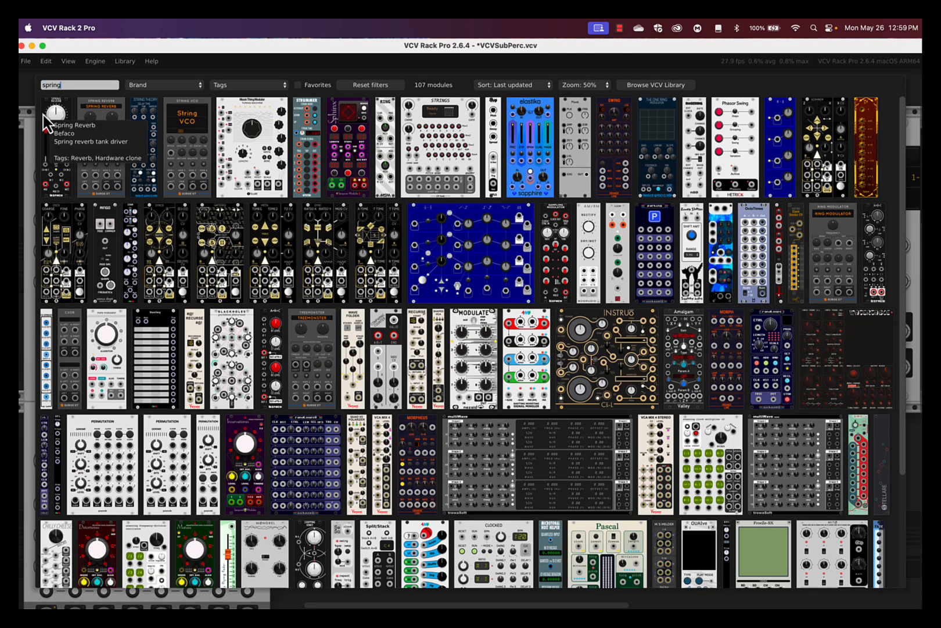
click(44, 116)
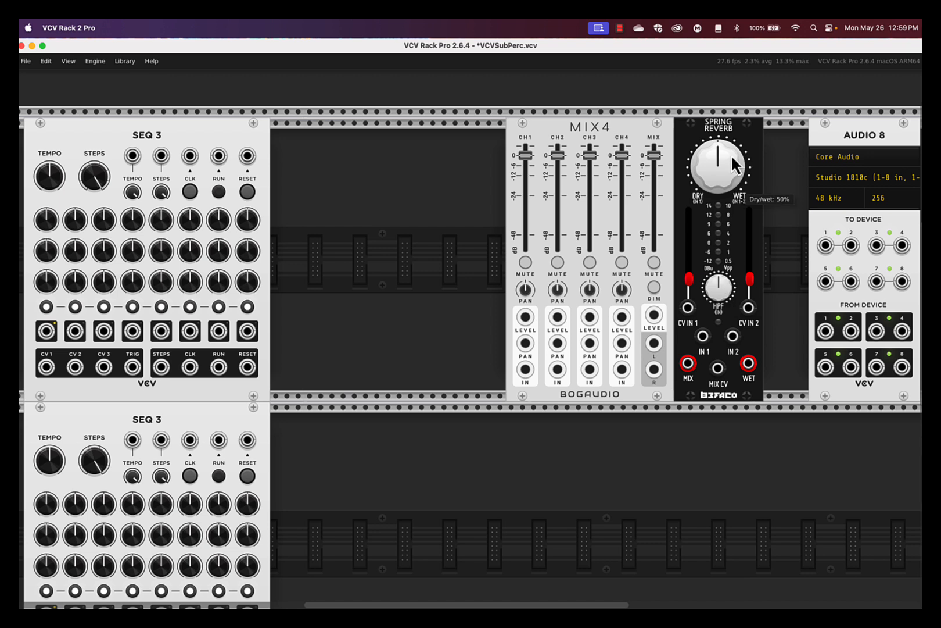
Step: Turn the reverb toward wet, max both input levels, and cable MIX4's left output to IN 1
drag(736, 167, 474, 342)
drag(695, 281, 692, 214)
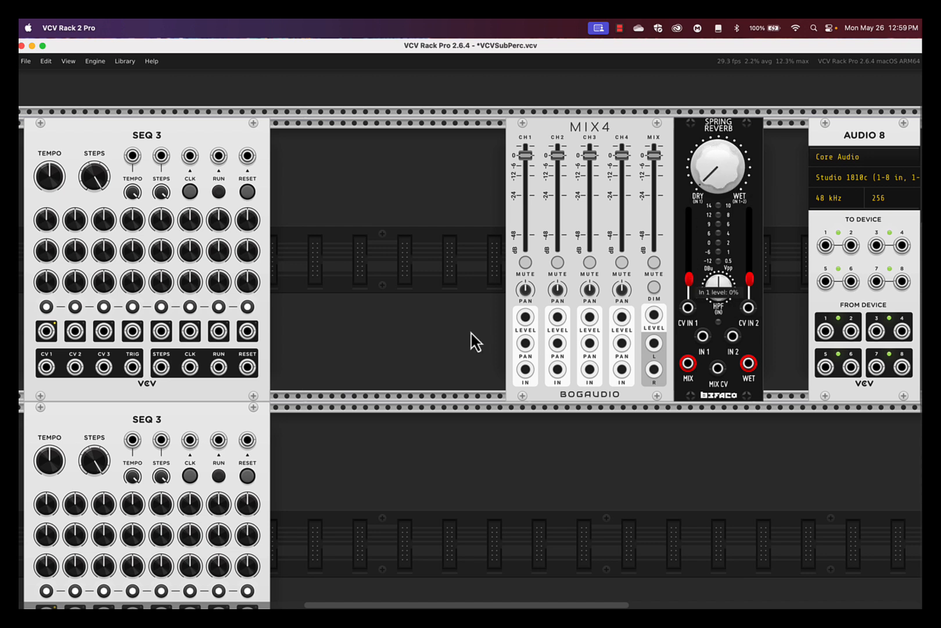
drag(756, 282, 755, 216)
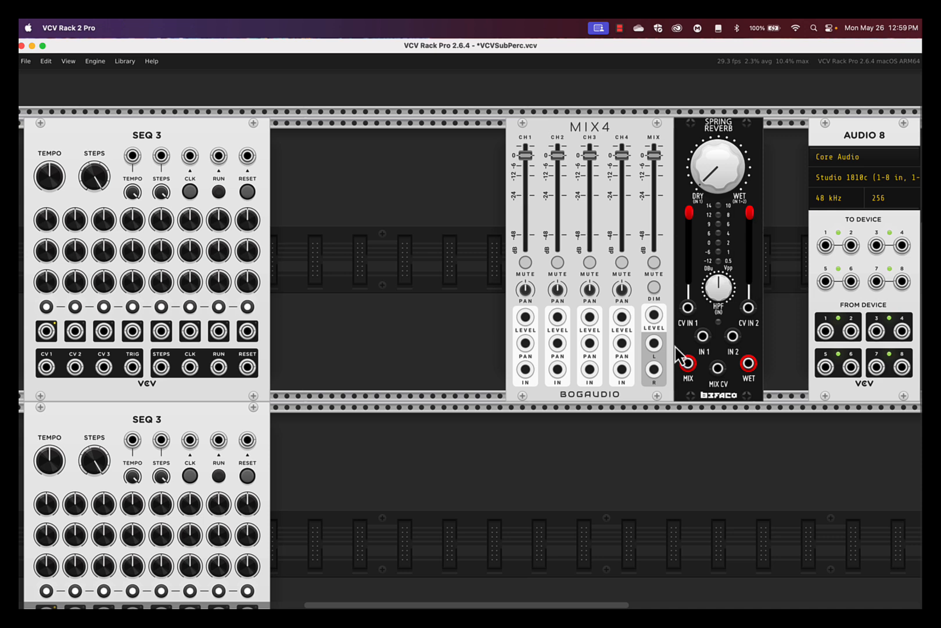
drag(654, 343, 703, 336)
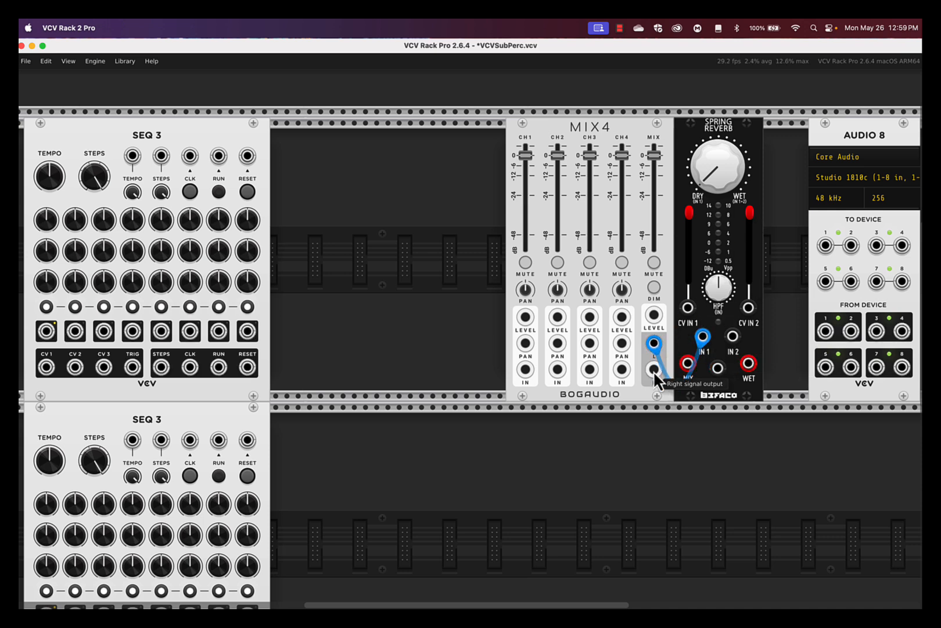
Step: Patch MIX4 right into reverb IN 2, reverb outputs into AUDIO 8 1–2, then shift both modules right
drag(654, 369, 733, 337)
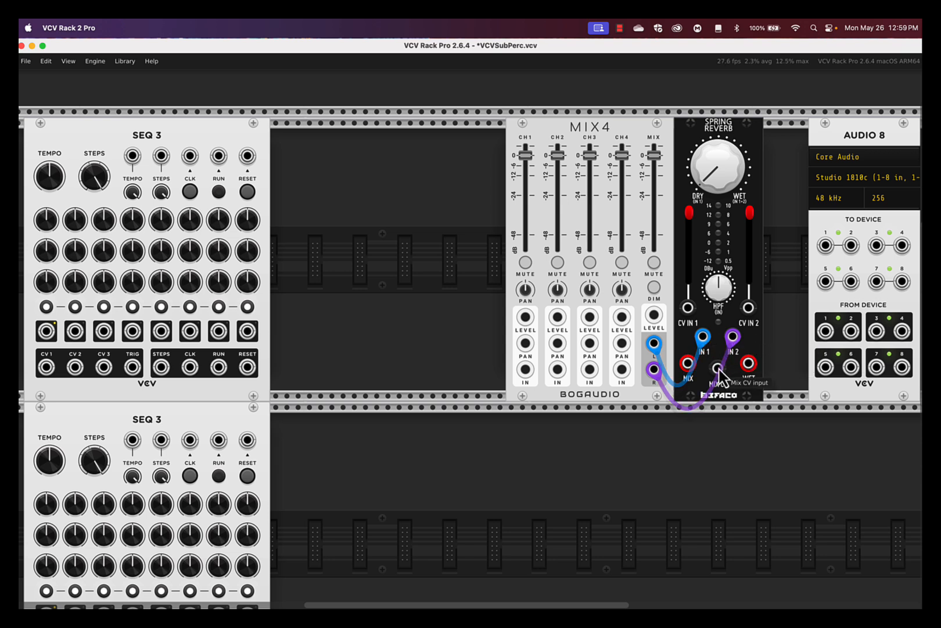
drag(719, 372, 826, 246)
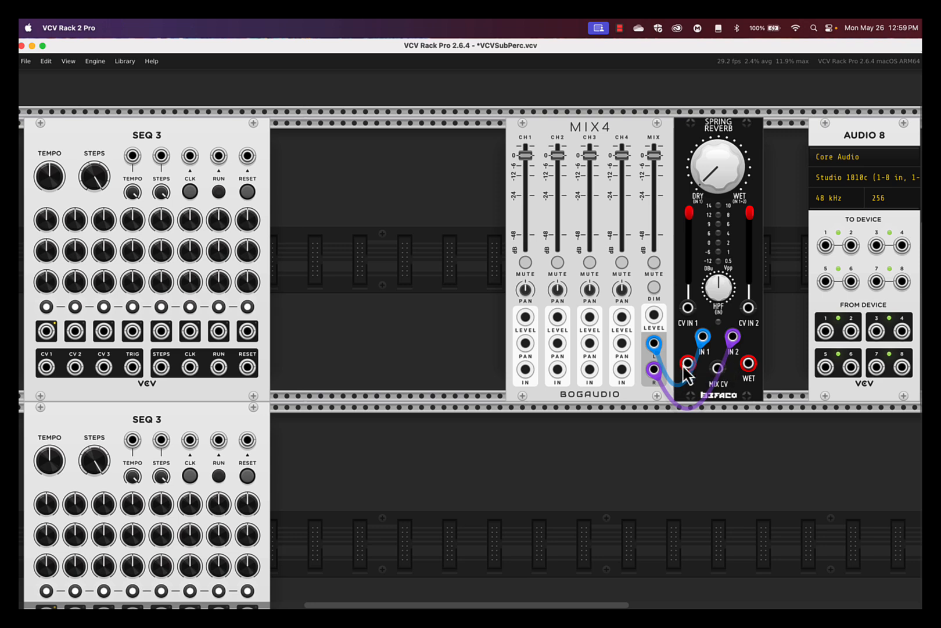
mouse_move(687, 364)
mouse_down()
mouse_move(777, 303)
mouse_move(837, 229)
mouse_move(825, 246)
mouse_move(844, 256)
mouse_move(696, 373)
mouse_move(688, 364)
mouse_up()
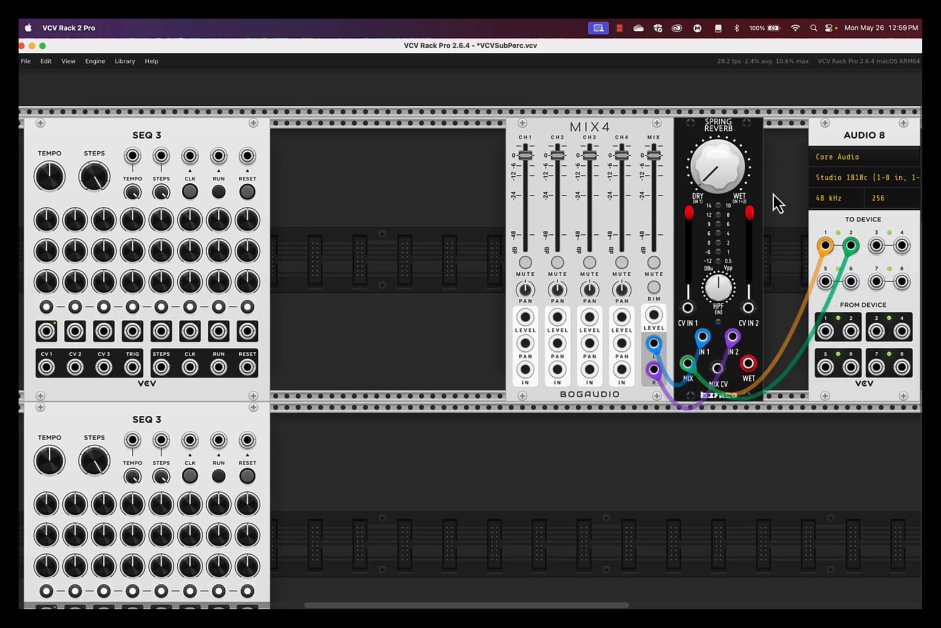
drag(779, 203, 609, 174)
drag(625, 121, 667, 127)
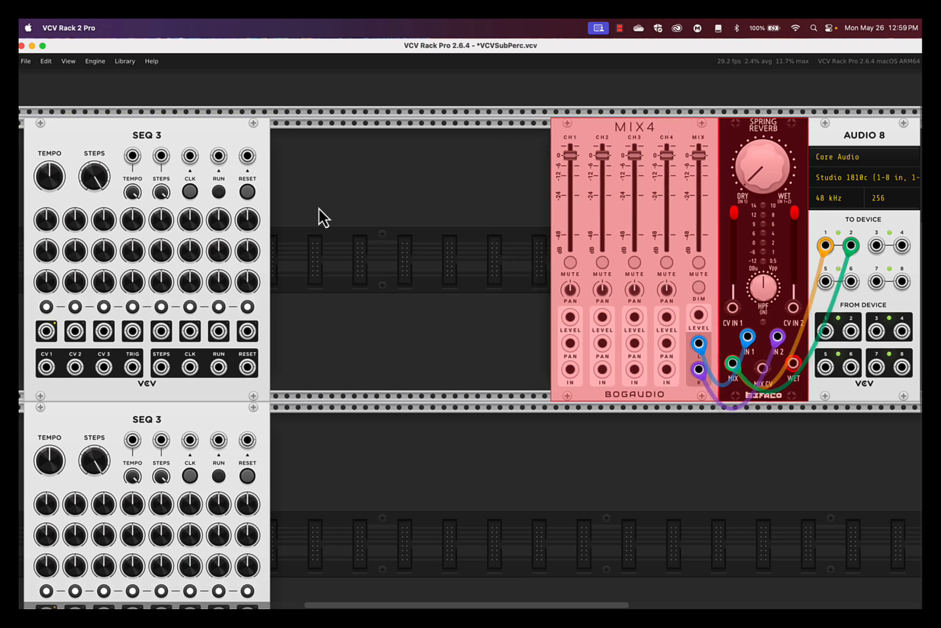
Step: Add a Bogaudio NOISE module to the empty space after the top SEQ 3
click(452, 459)
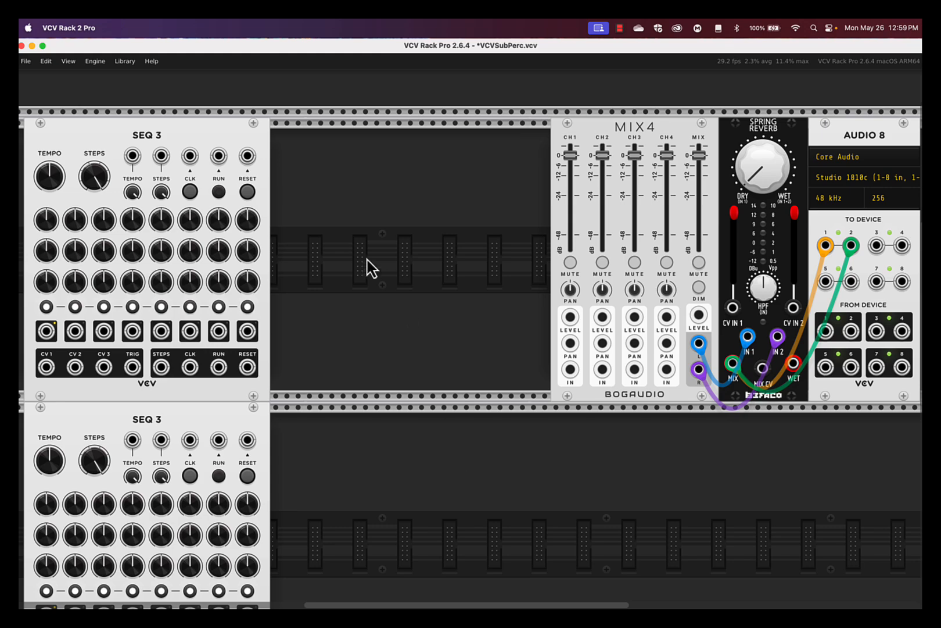
right_click(290, 177)
text(Nosie)
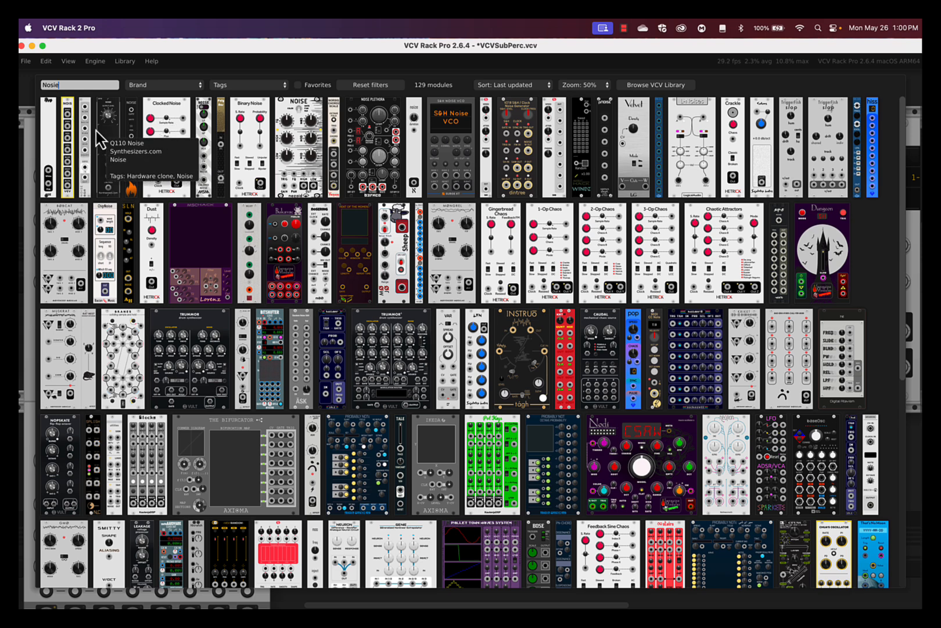
click(74, 125)
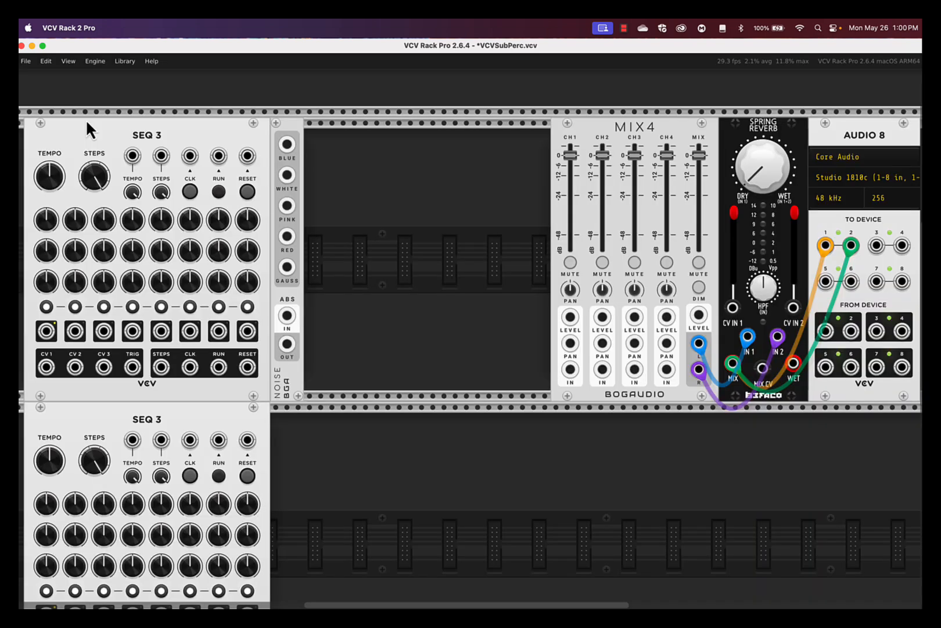
Step: Add a Befaco VC ADSR envelope next to the Noise module
right_click(347, 175)
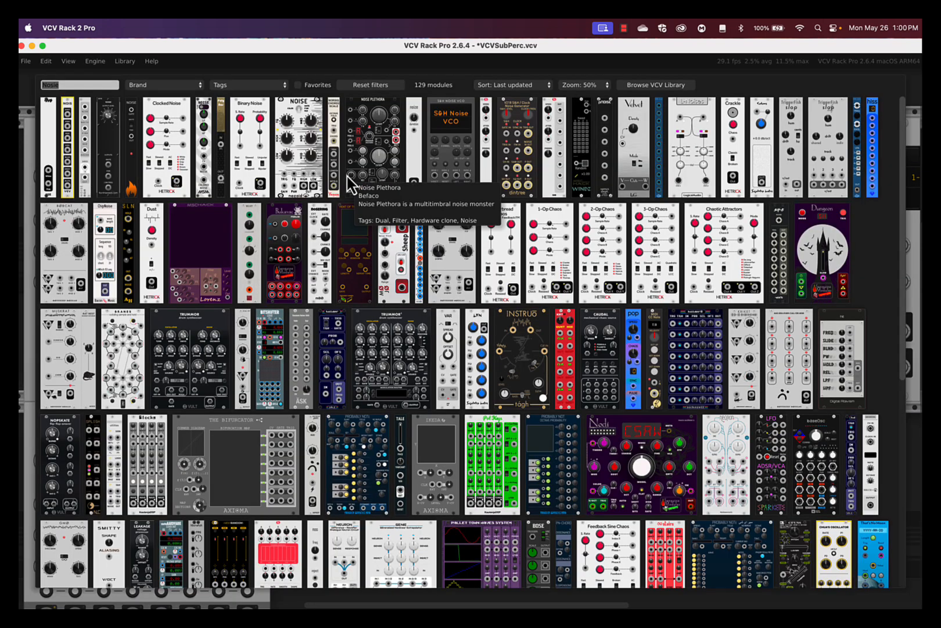
text(ADSR)
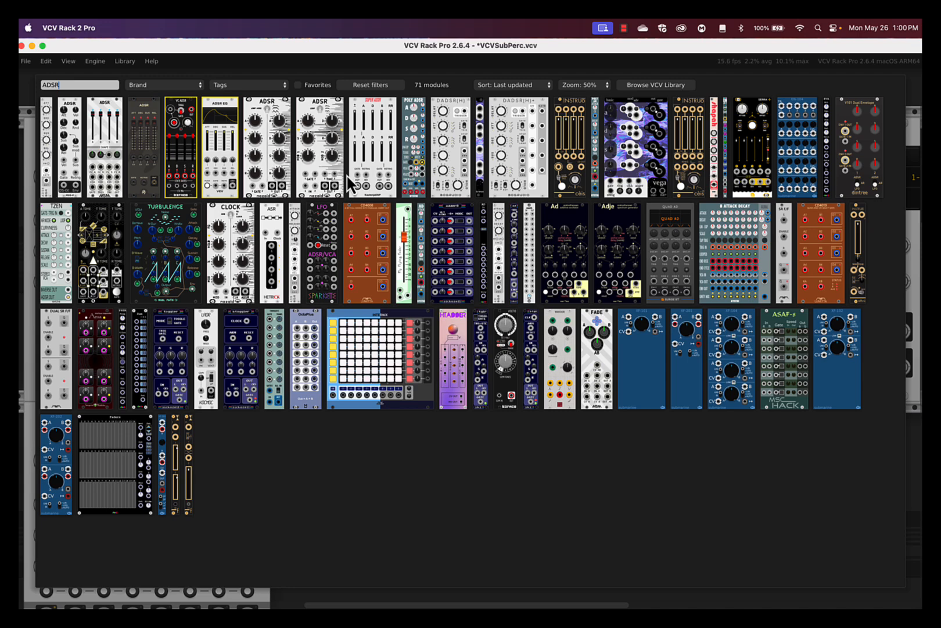
click(181, 124)
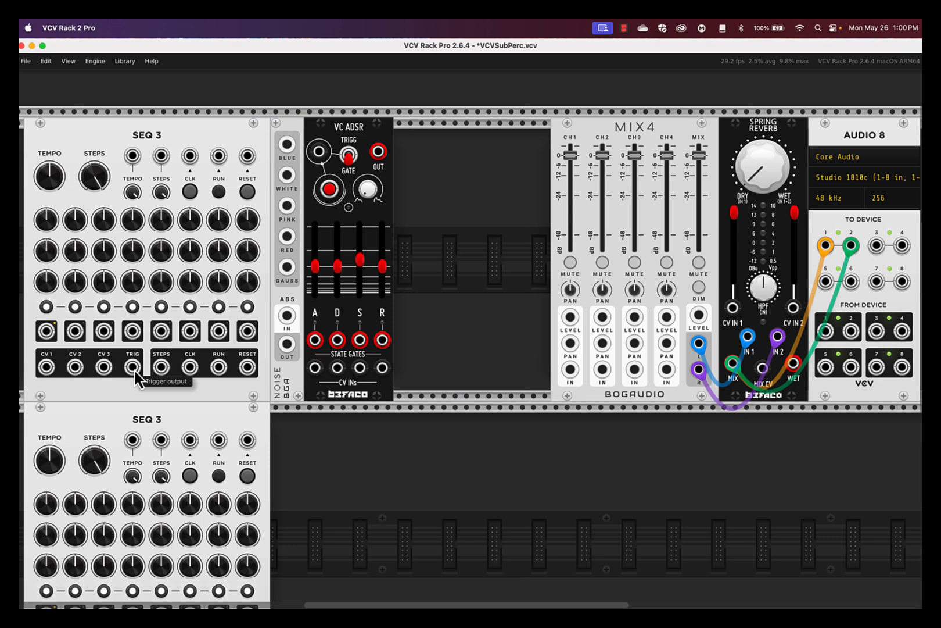
Step: Cable the top SEQ 3's TRIG output into the VC ADSR trigger input, then search modules for 'filter'
drag(133, 367, 319, 152)
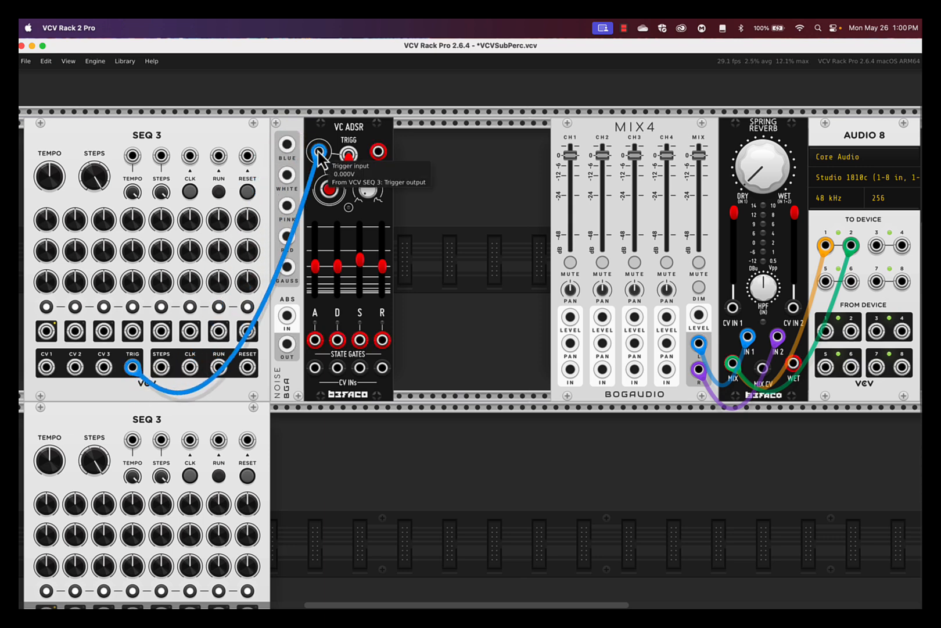
right_click(430, 166)
text(filter)
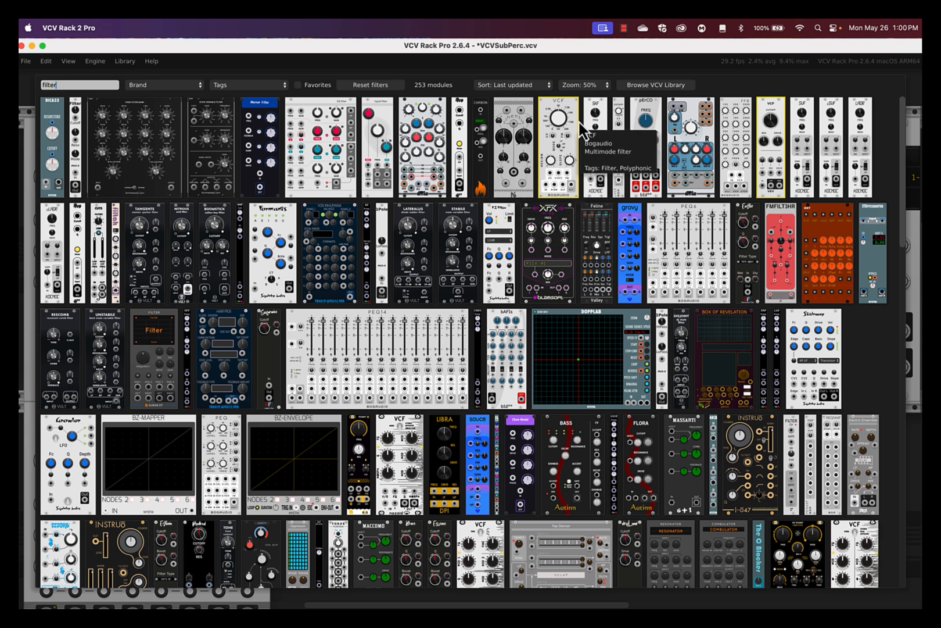
Step: Add a Bogaudio VCF; patch Noise WHITE into it, its output to MIX4 CH1, ADSR to CH1 LEVEL
click(558, 136)
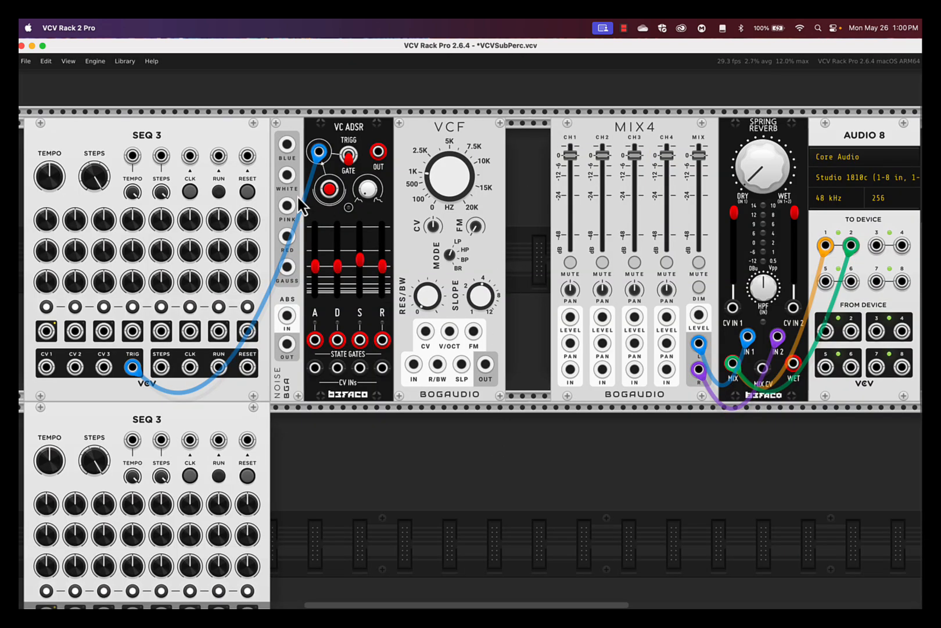
drag(286, 175, 414, 366)
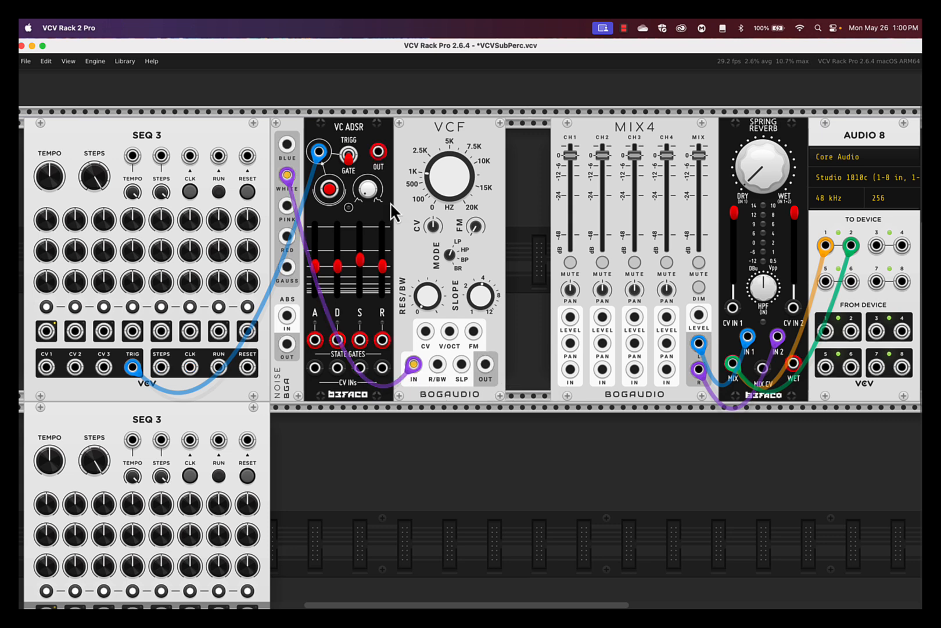
drag(378, 151, 570, 320)
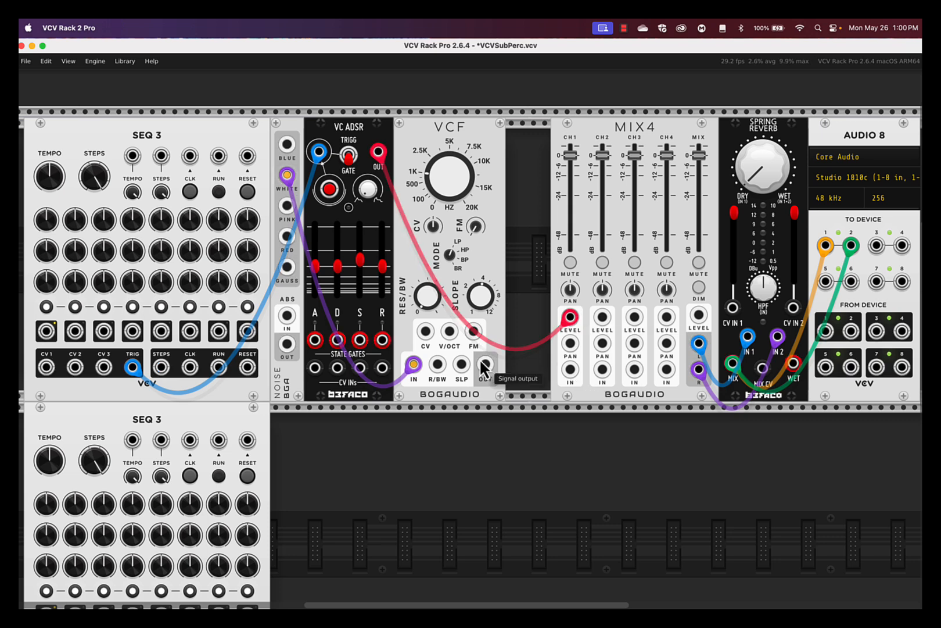
drag(485, 364, 570, 370)
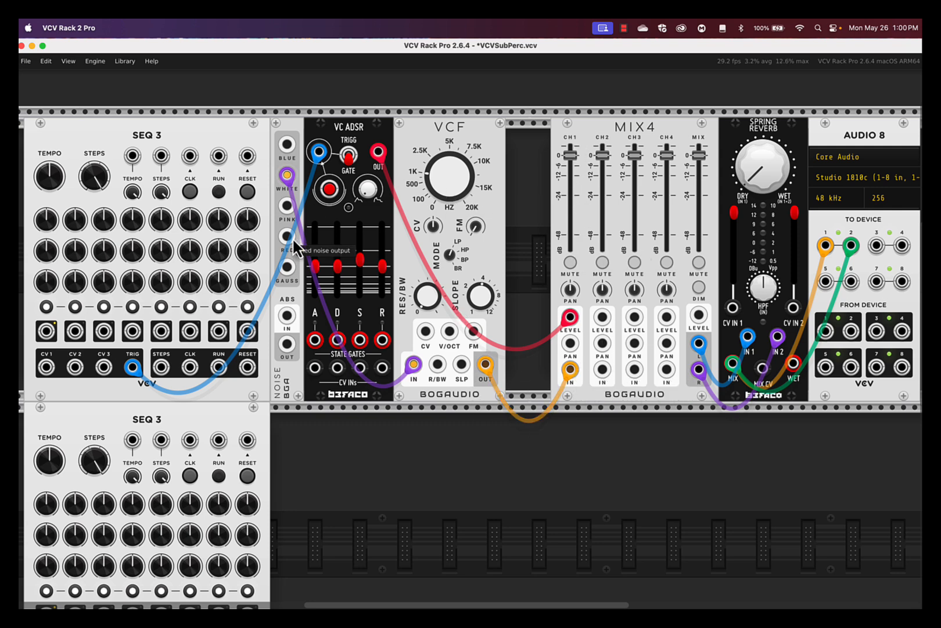
Step: Shorten the ADSR attack, raise its sustain, and cut decay to minimum
drag(315, 266, 316, 291)
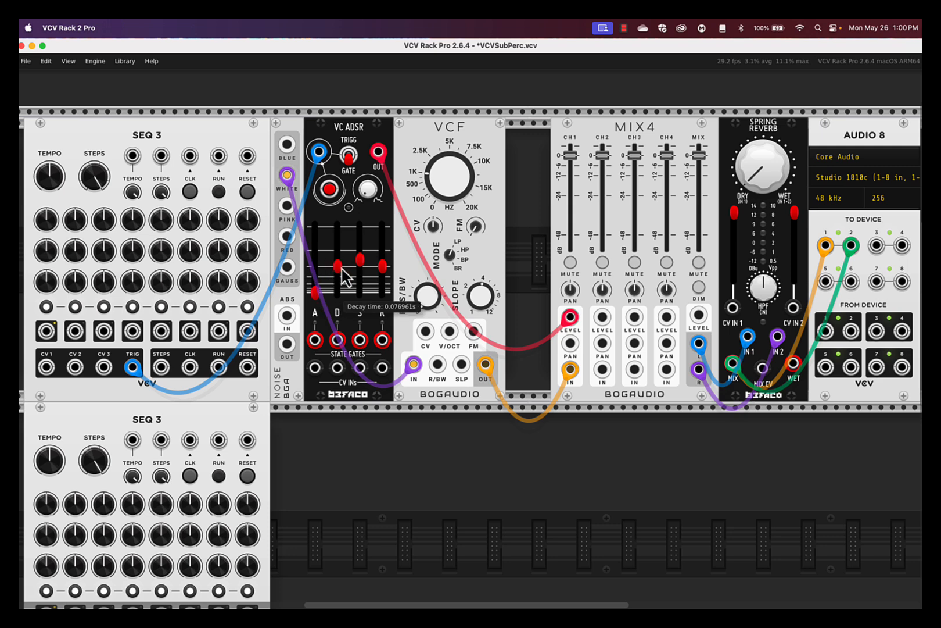
drag(360, 260, 361, 226)
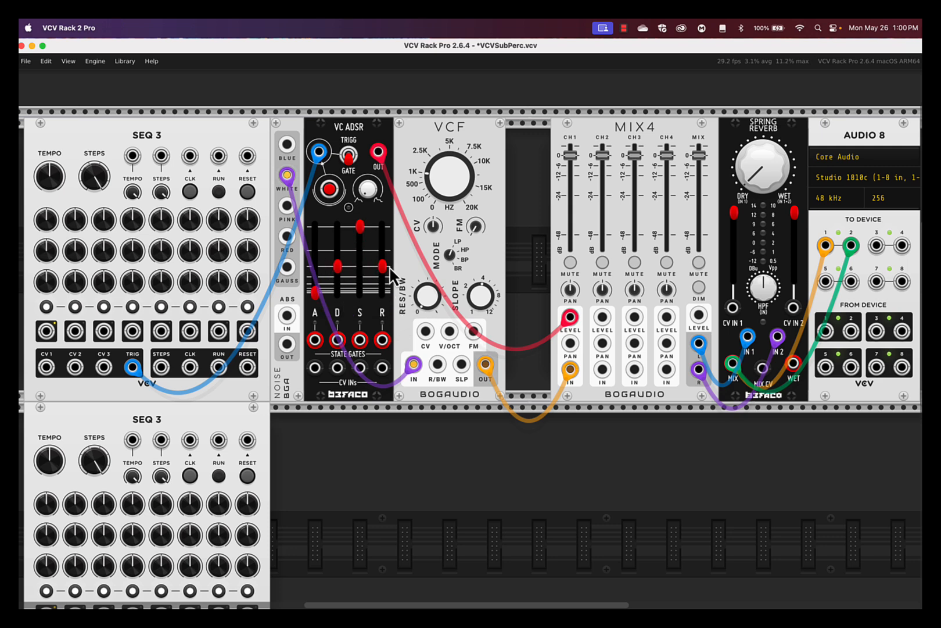
drag(337, 273, 337, 293)
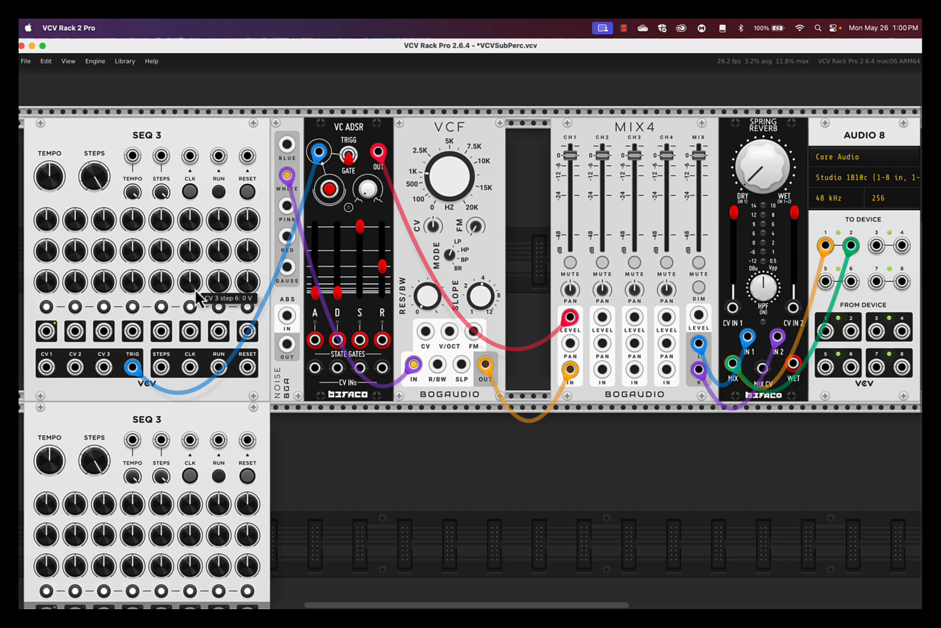
Step: Run the sequencer, switch the ADSR to trigger mode, and lengthen its release and decay
click(220, 193)
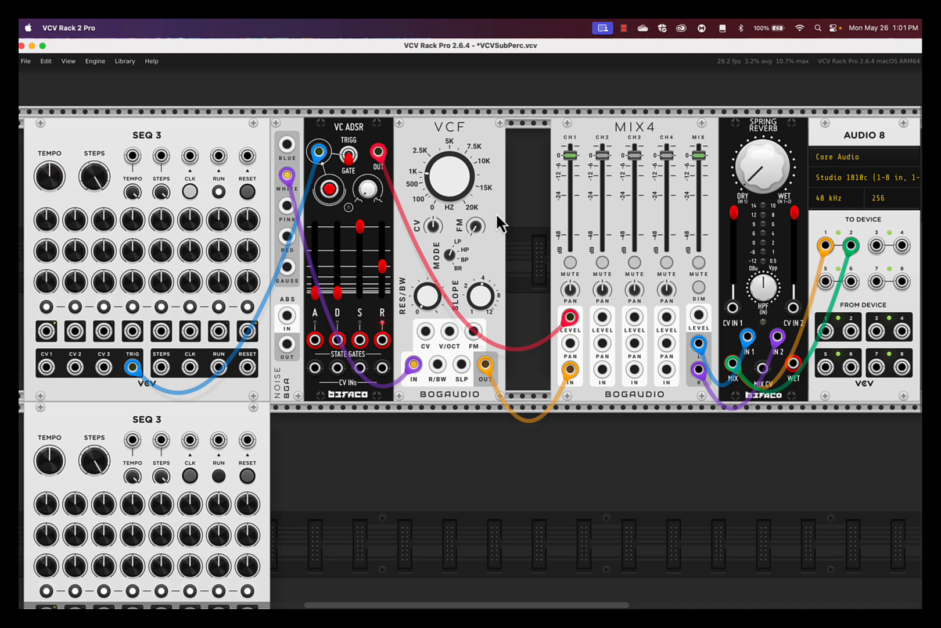
click(349, 155)
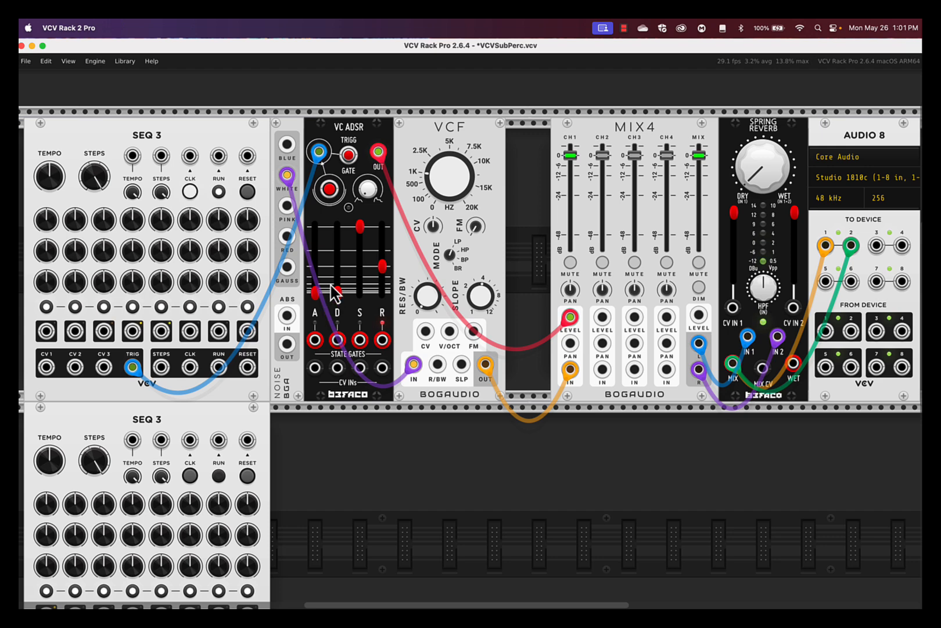
drag(382, 266, 383, 258)
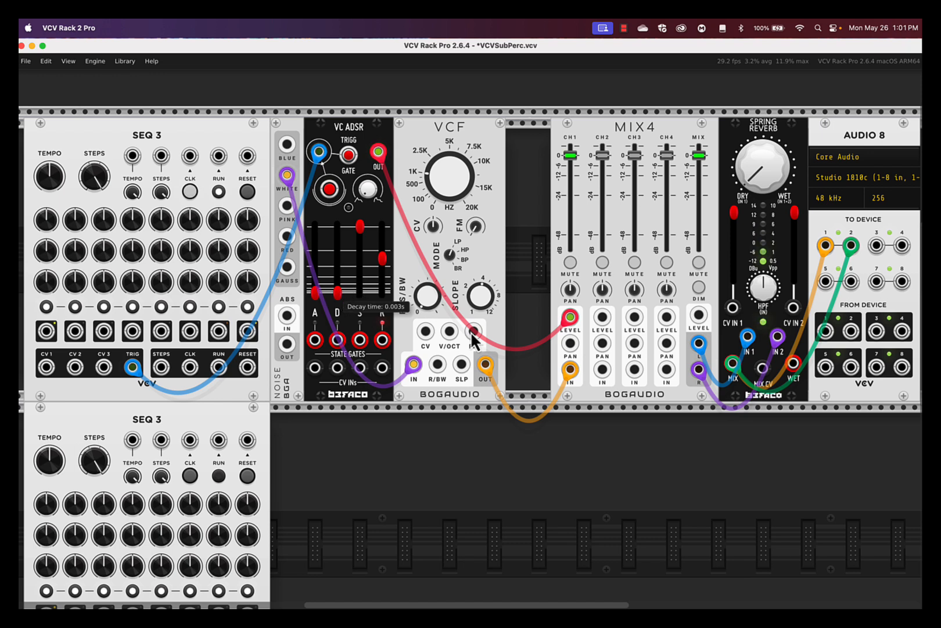
drag(338, 292, 338, 277)
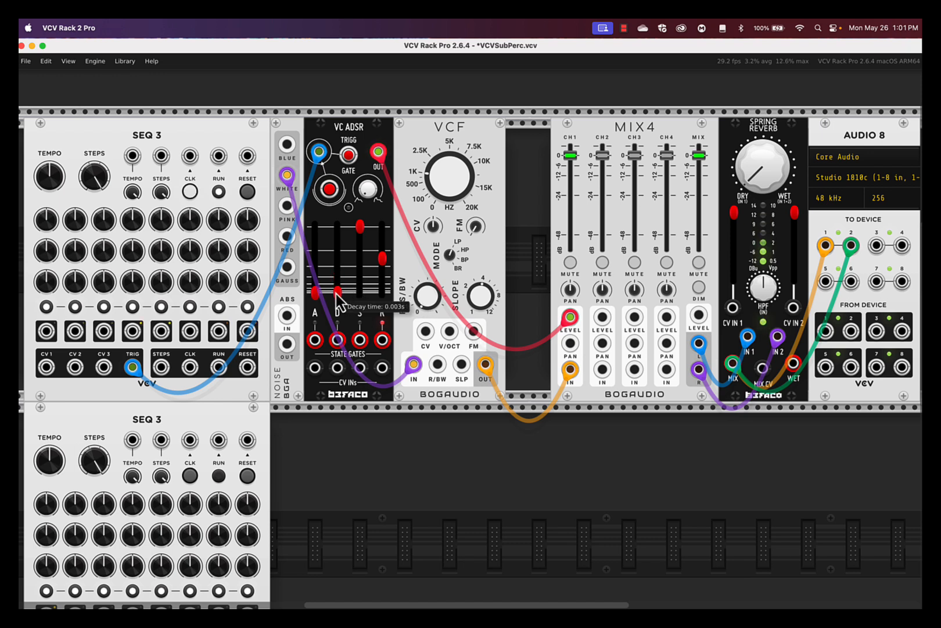
Step: Leave MIX4 channel 1 muted and stop the SEQ 3 sequencer
click(570, 263)
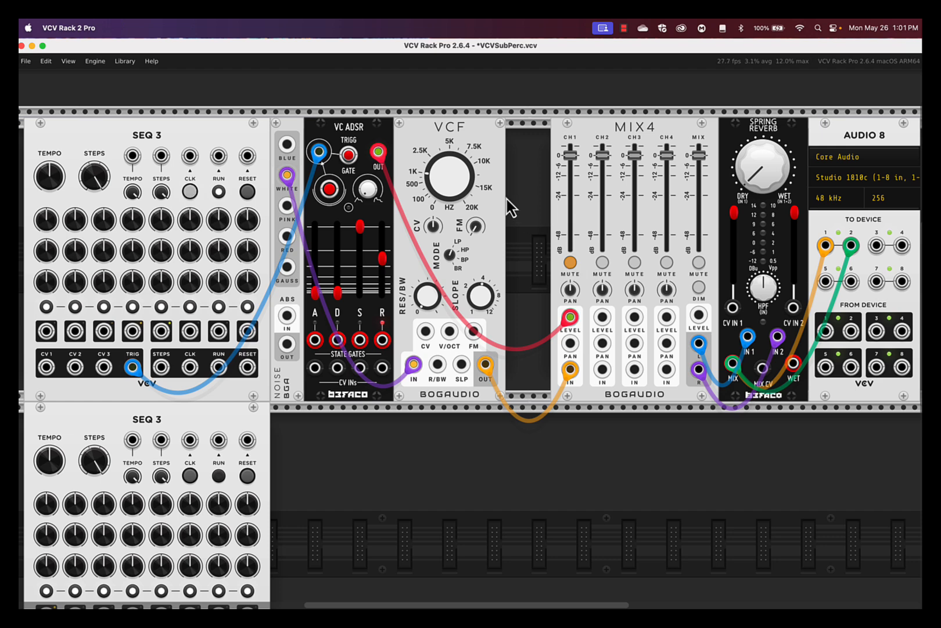
click(571, 267)
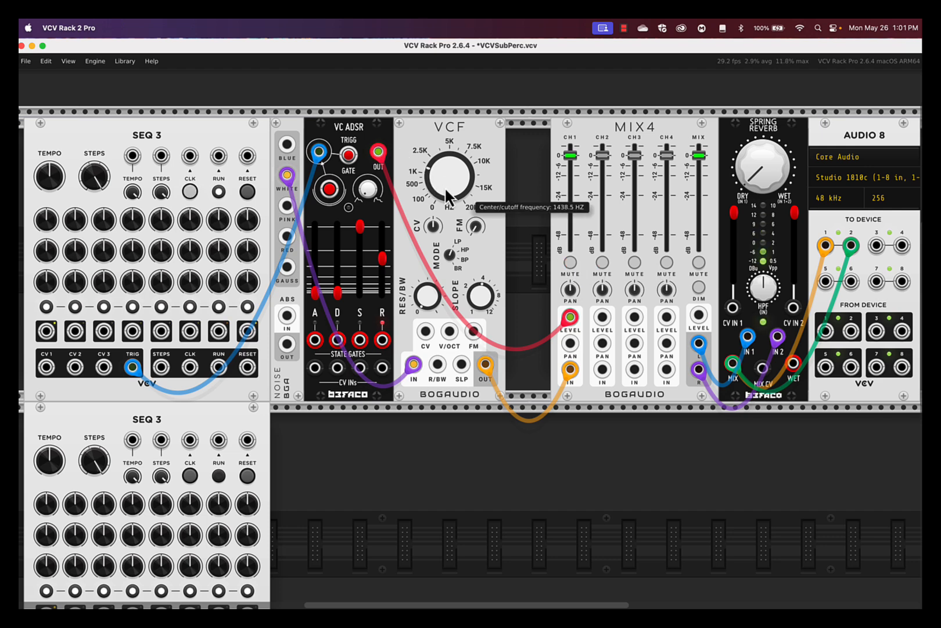
click(570, 263)
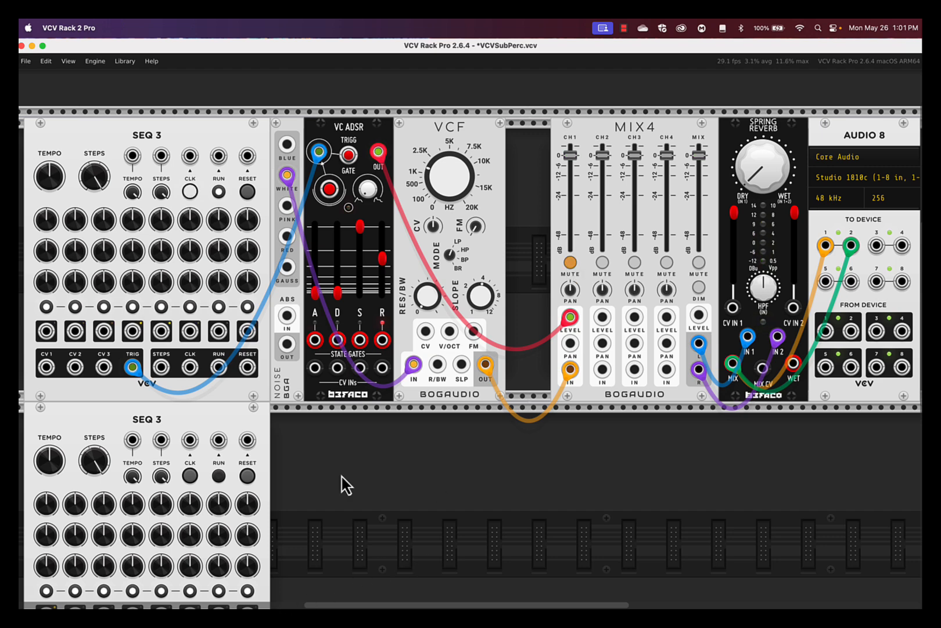
click(220, 194)
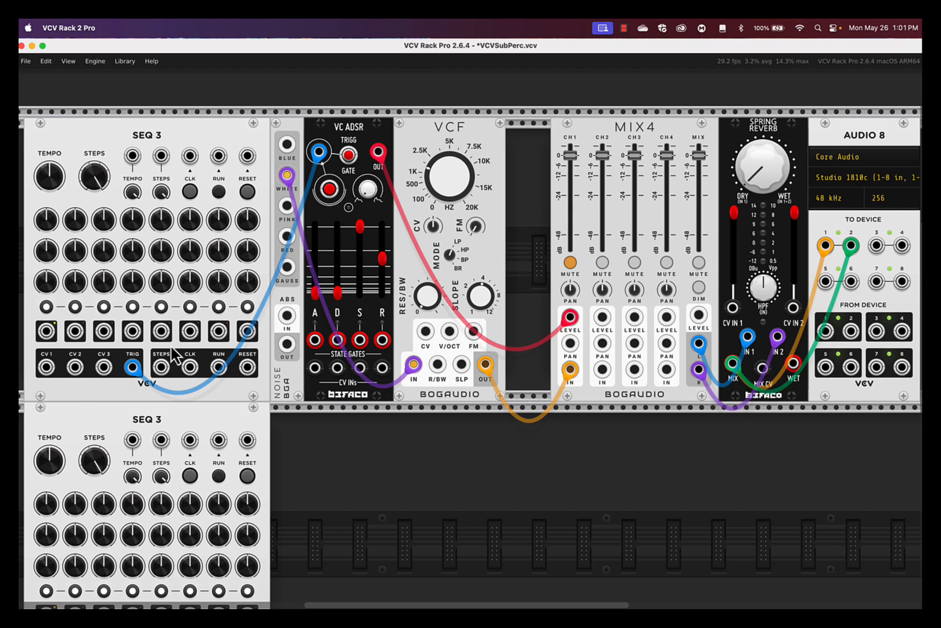
Step: Search 'VCO' in the module browser and place a Bogaudio VCO beside the lower SEQ 3
scroll(209, 387, down, 4)
scroll(209, 387, left, 2)
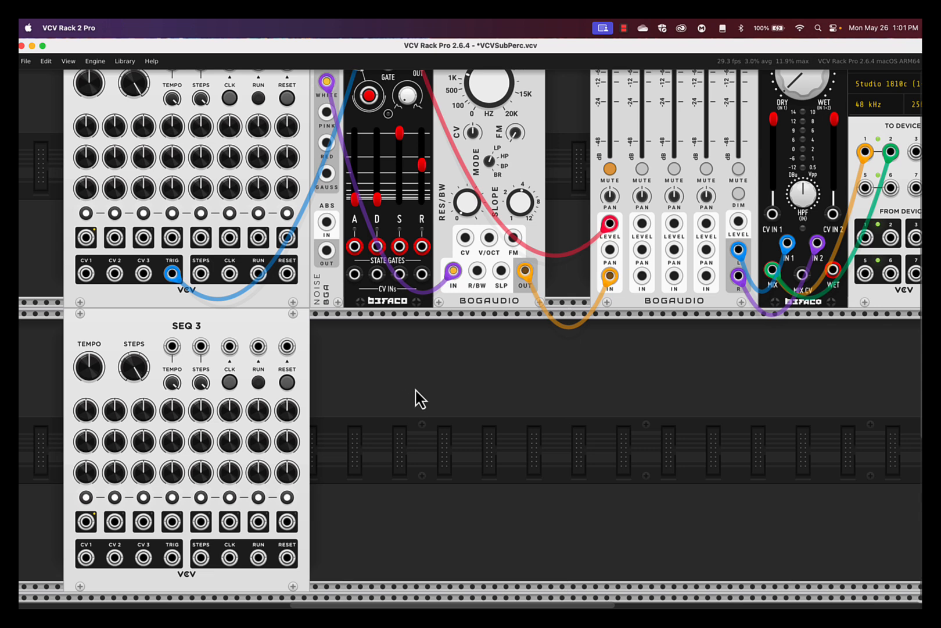
scroll(417, 398, down, 1)
scroll(417, 398, right, 2)
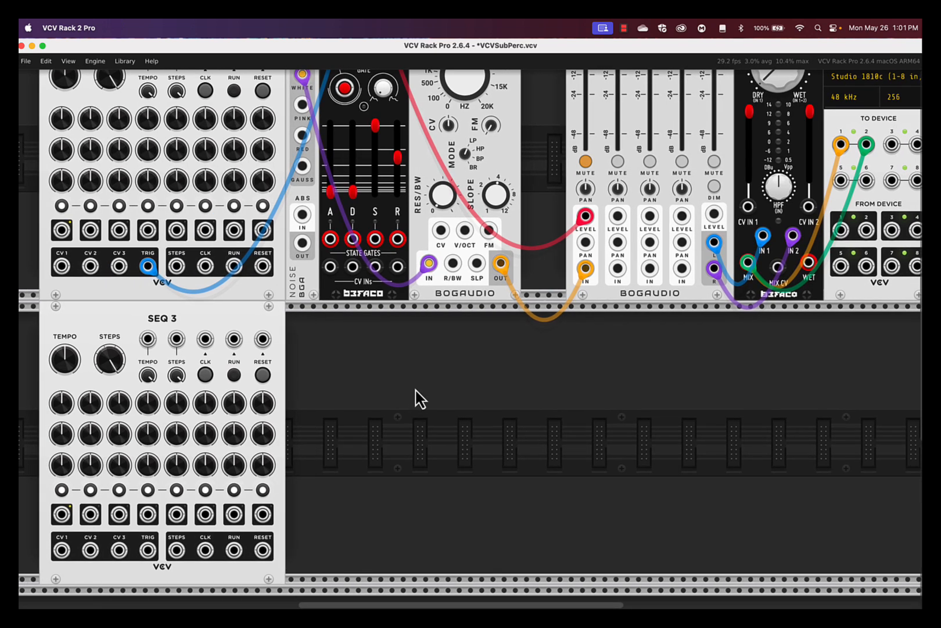
right_click(329, 367)
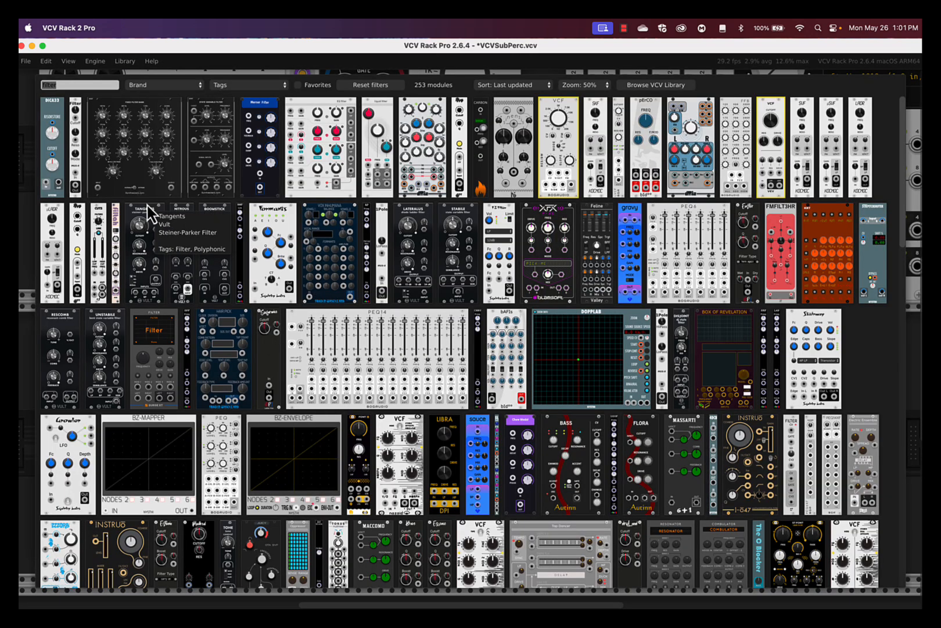
text(VCO)
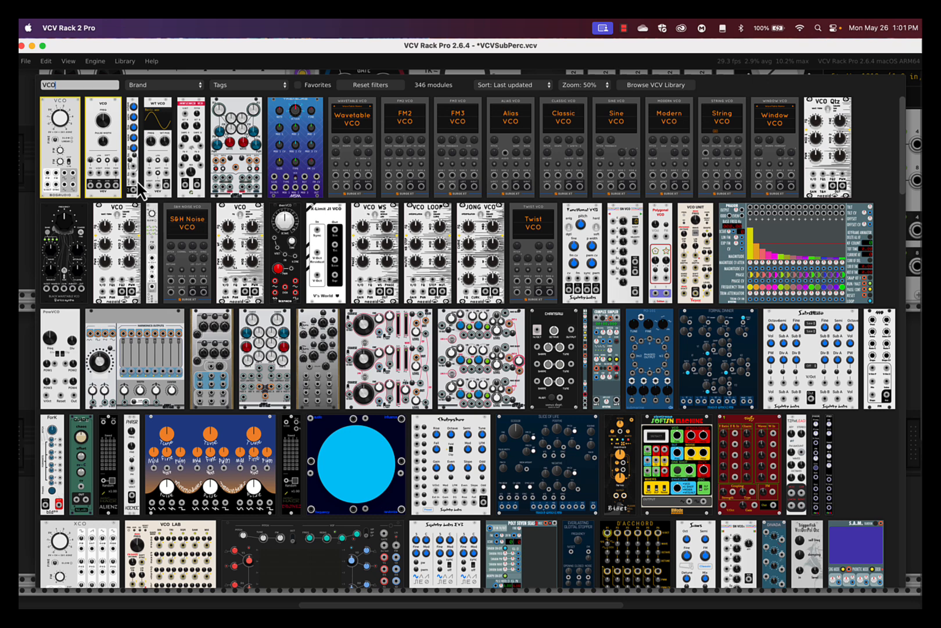
click(61, 107)
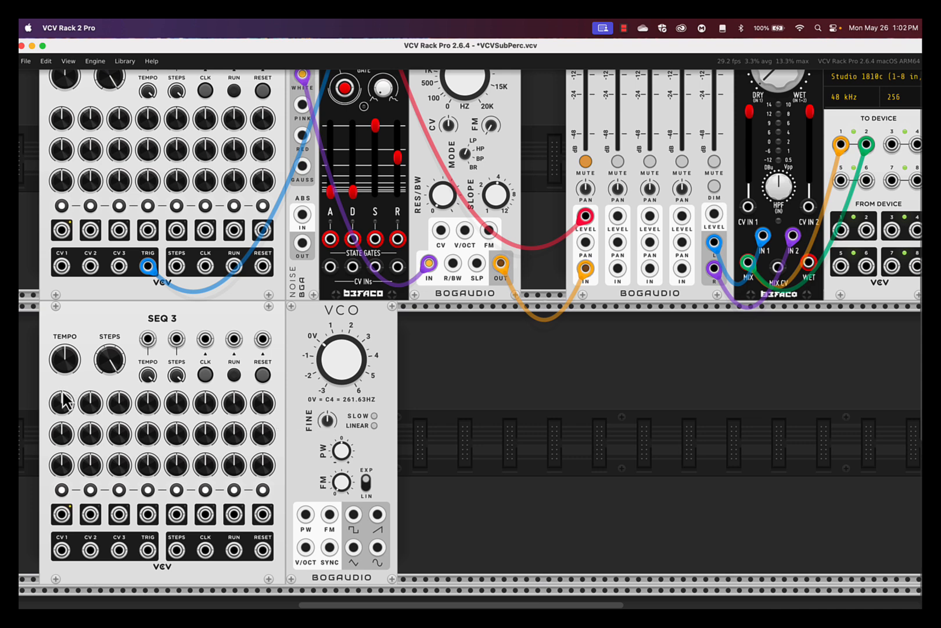
Step: Cable the lower SEQ 3's CV 1 into the VCO's V/OCT input and add a Bogaudio ADSR
drag(61, 550, 306, 546)
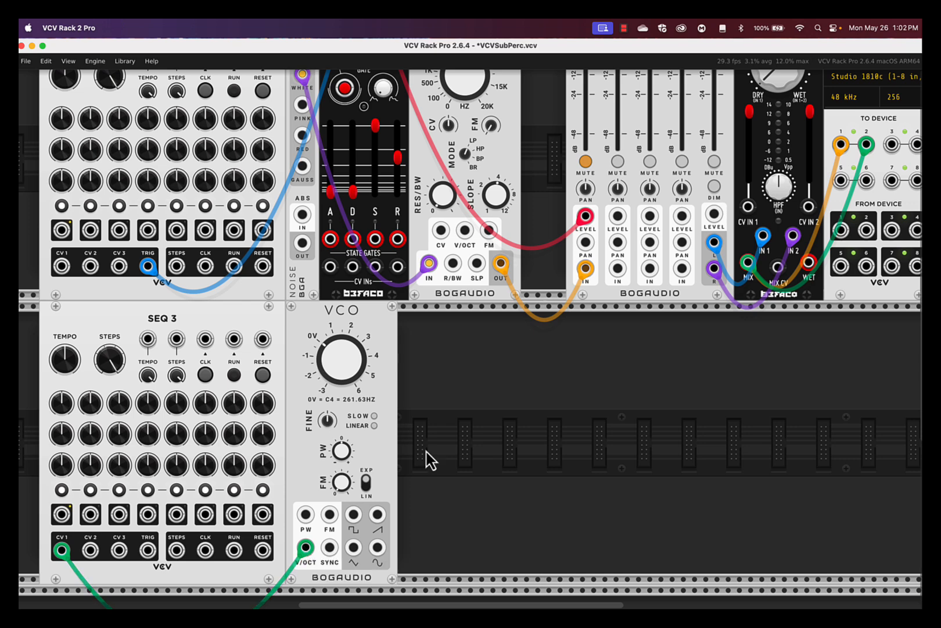
right_click(445, 414)
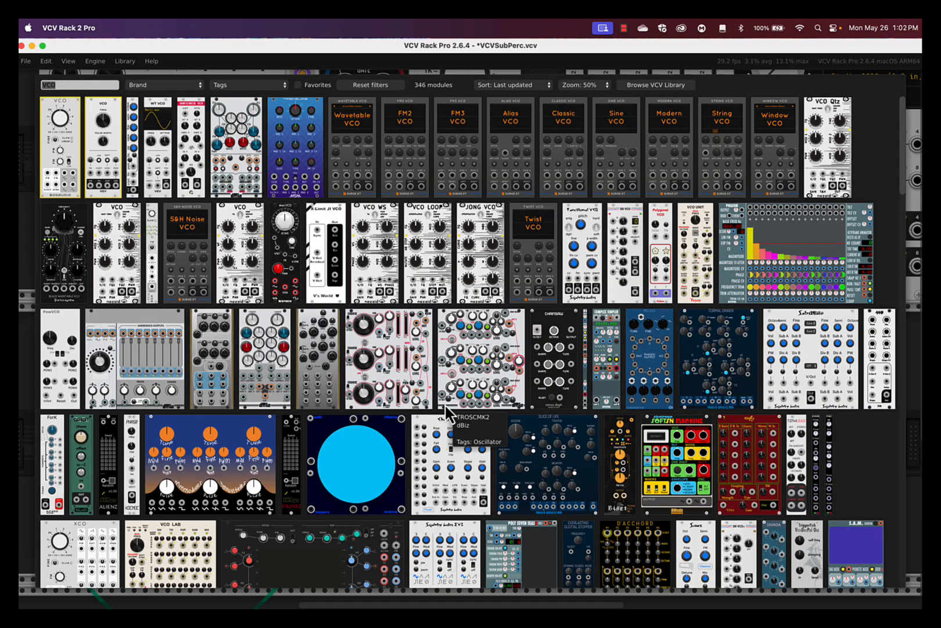
text(AD)
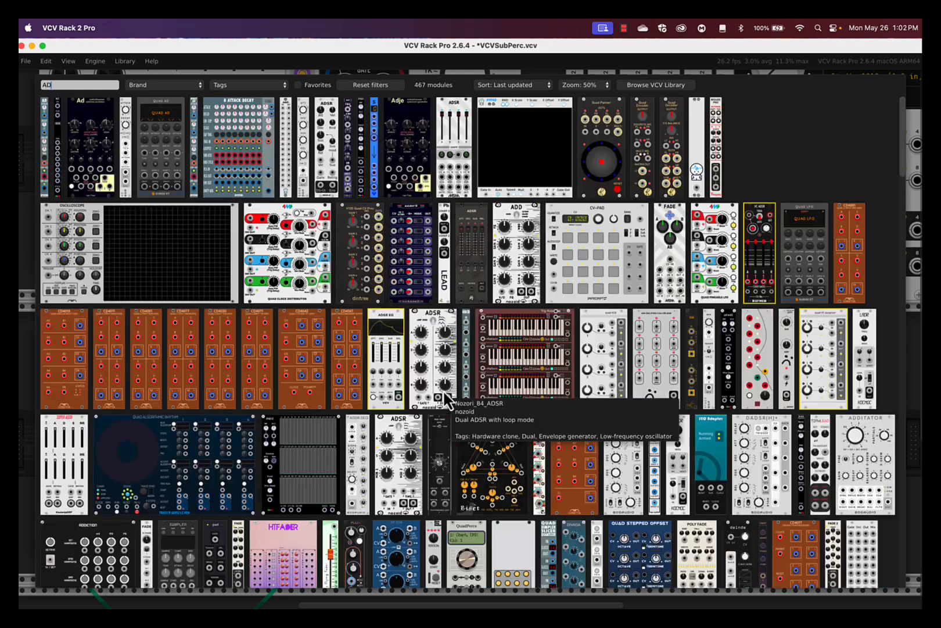
text(s)
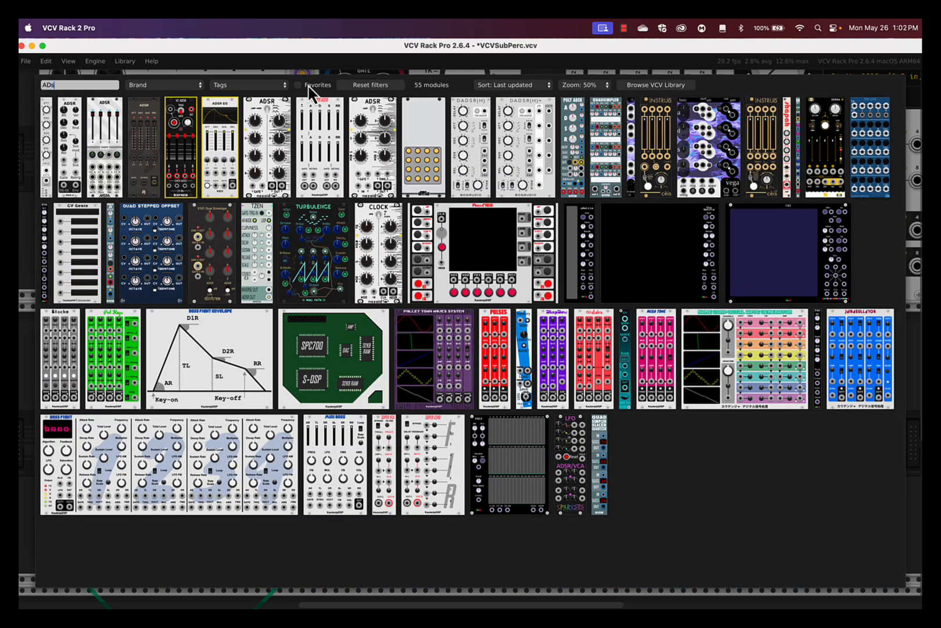
click(50, 124)
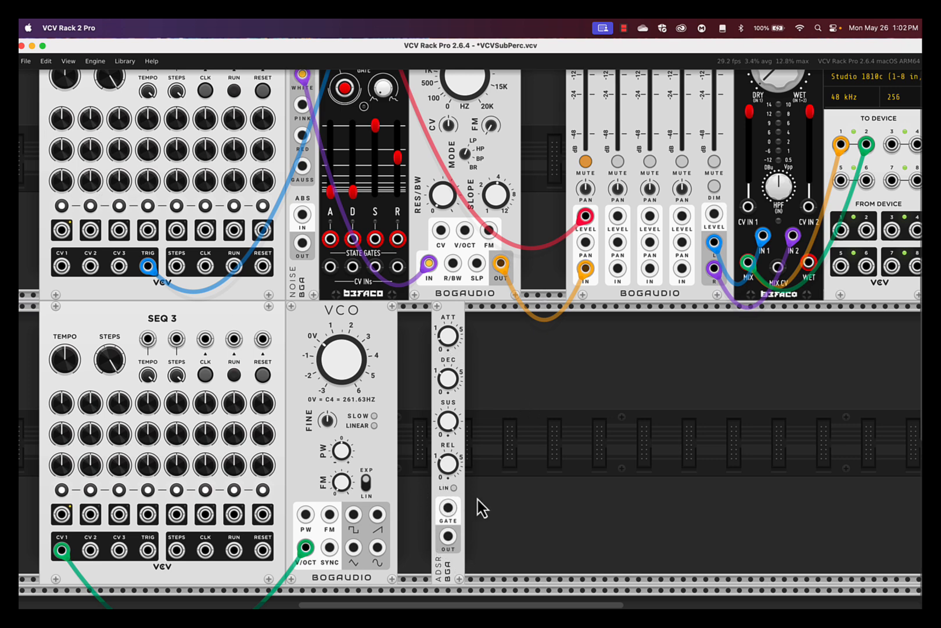
Step: Replace the Bogaudio ADSR with a default-reset copy of the Befaco VC ADSR beside the VCO
click(452, 493)
key(Delete)
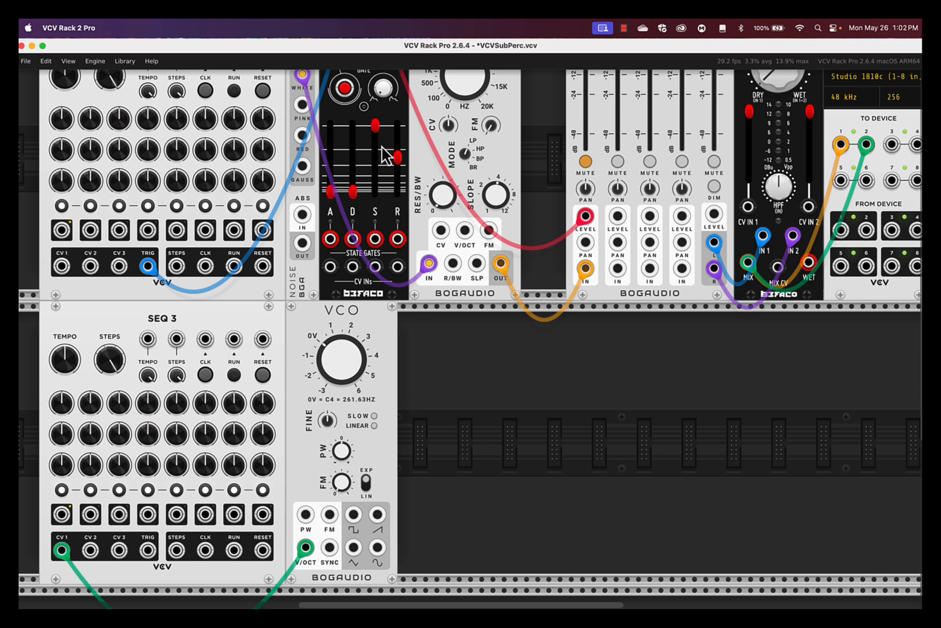
drag(372, 293, 450, 462)
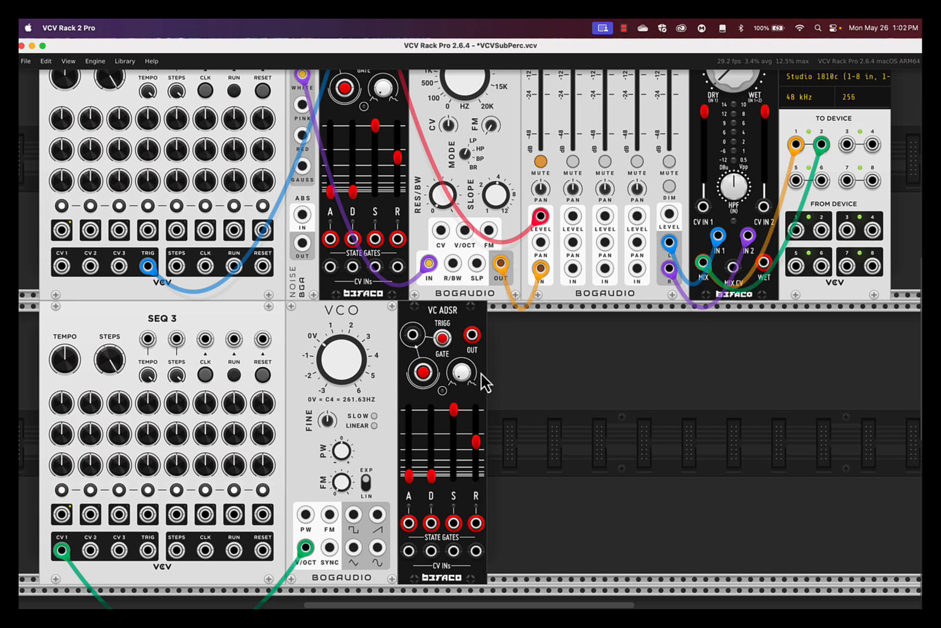
key(super+i)
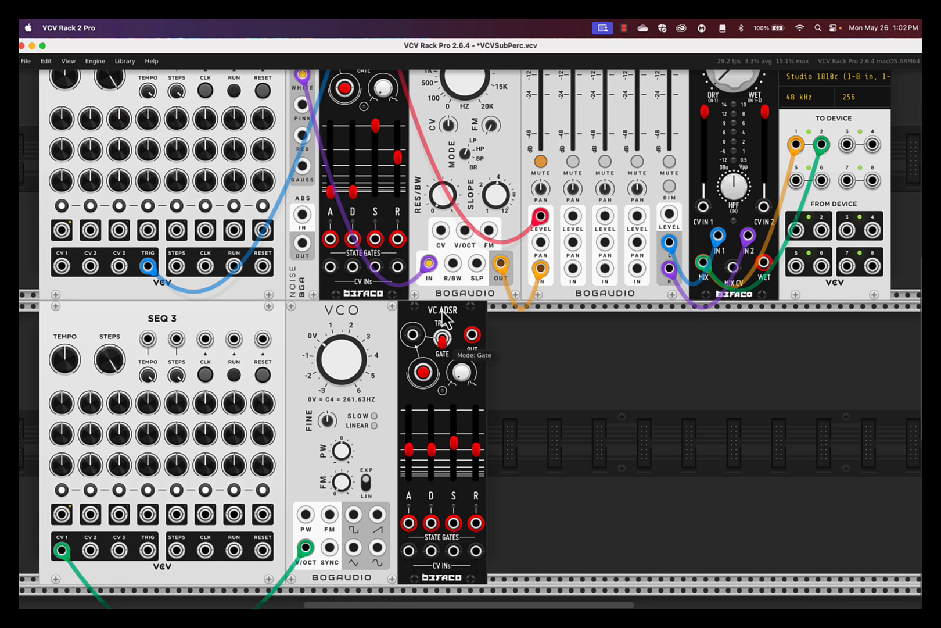
Step: Put the lower VC ADSR in trigger mode, fed by SEQ 3 TRIG, with OUT into MIX4 CH2 level
click(442, 337)
drag(412, 334, 145, 552)
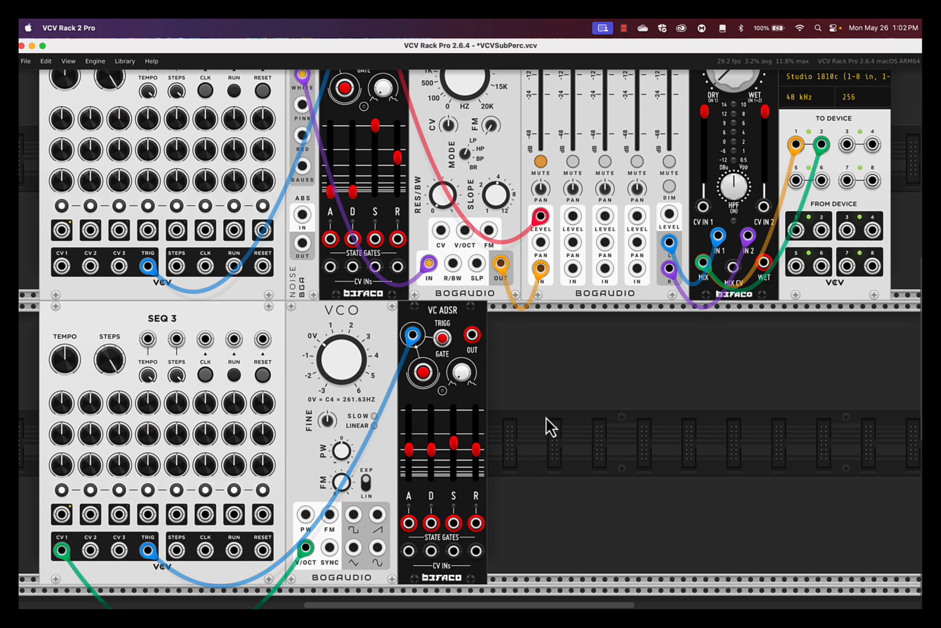
scroll(546, 419, up, 3)
drag(452, 405, 553, 287)
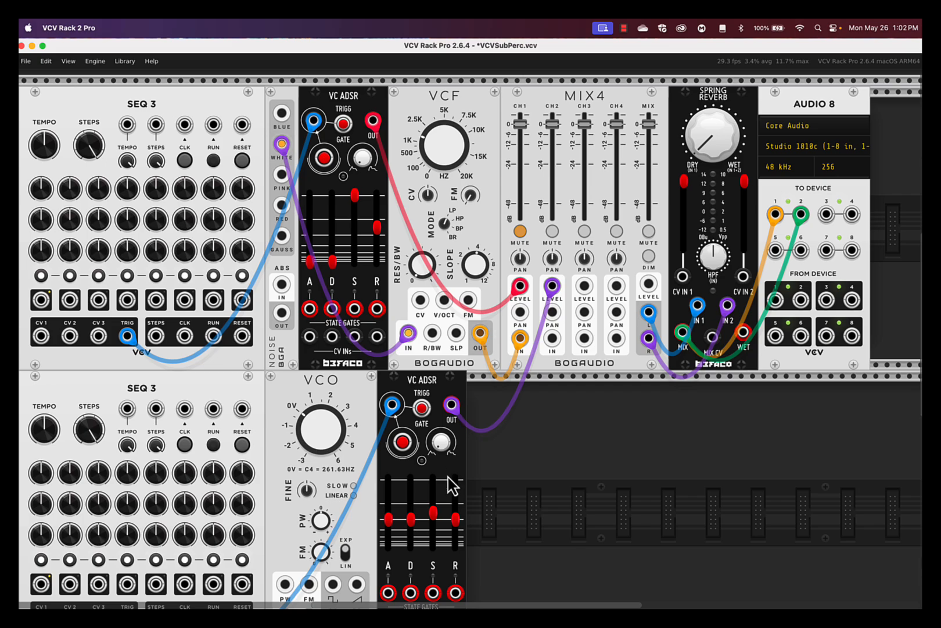
scroll(493, 428, down, 3)
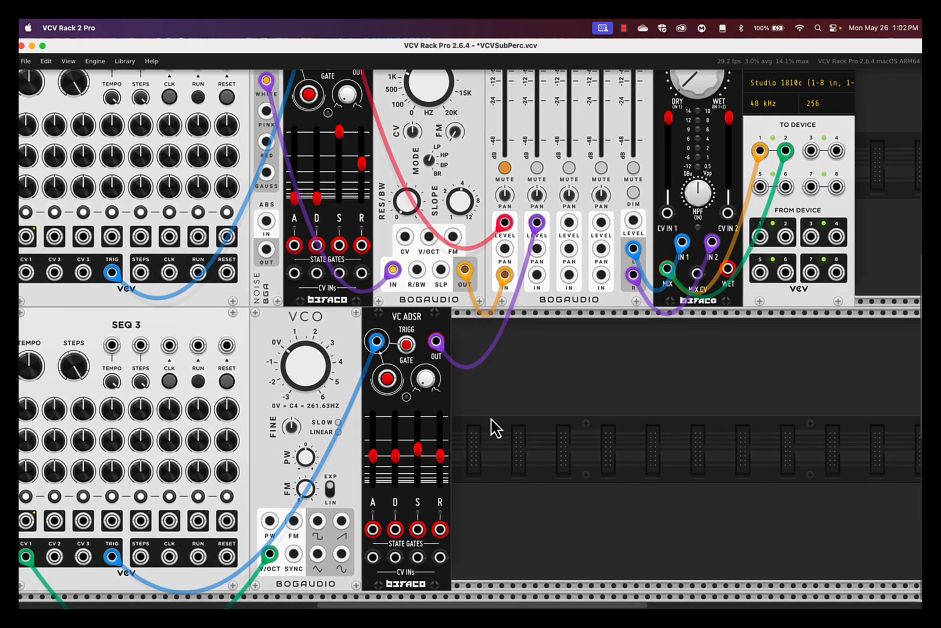
Step: Add a Surge XT VCF from a 'filter' search and patch the VCO's saw output into it
right_click(493, 428)
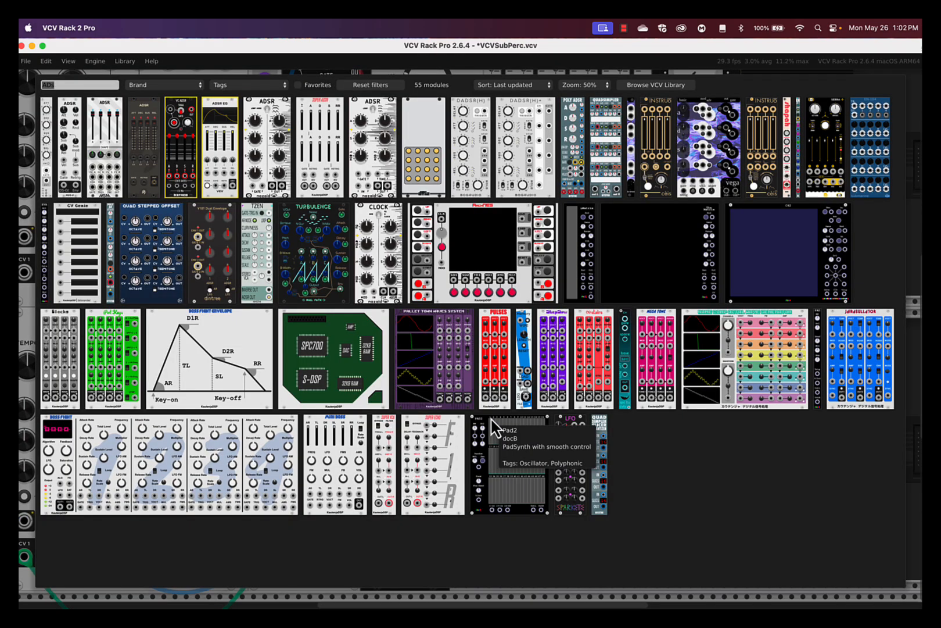
text(filter)
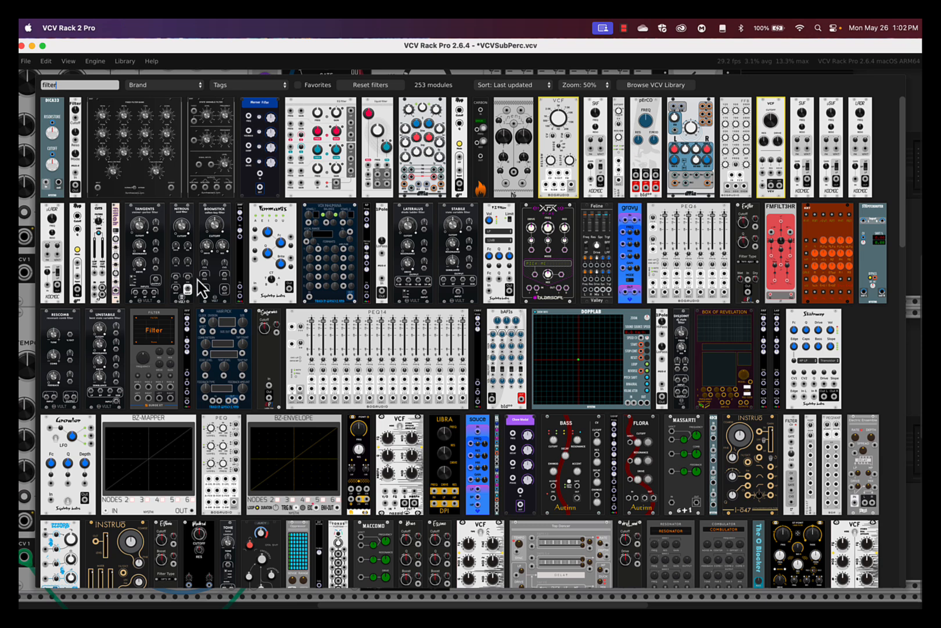
click(156, 325)
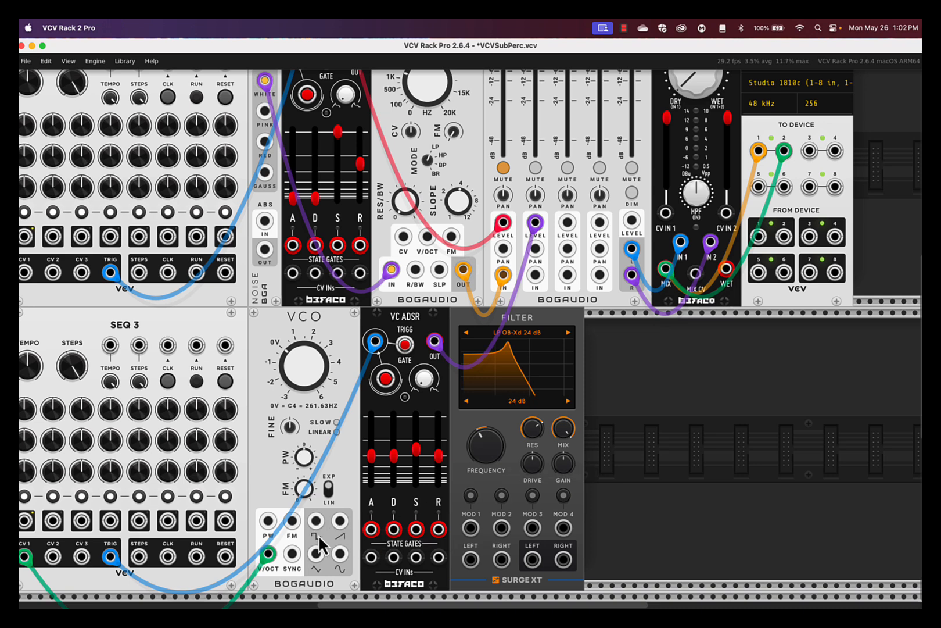
mouse_move(340, 521)
mouse_down()
mouse_move(341, 549)
mouse_move(429, 536)
mouse_move(471, 559)
mouse_move(424, 554)
mouse_move(344, 517)
mouse_up()
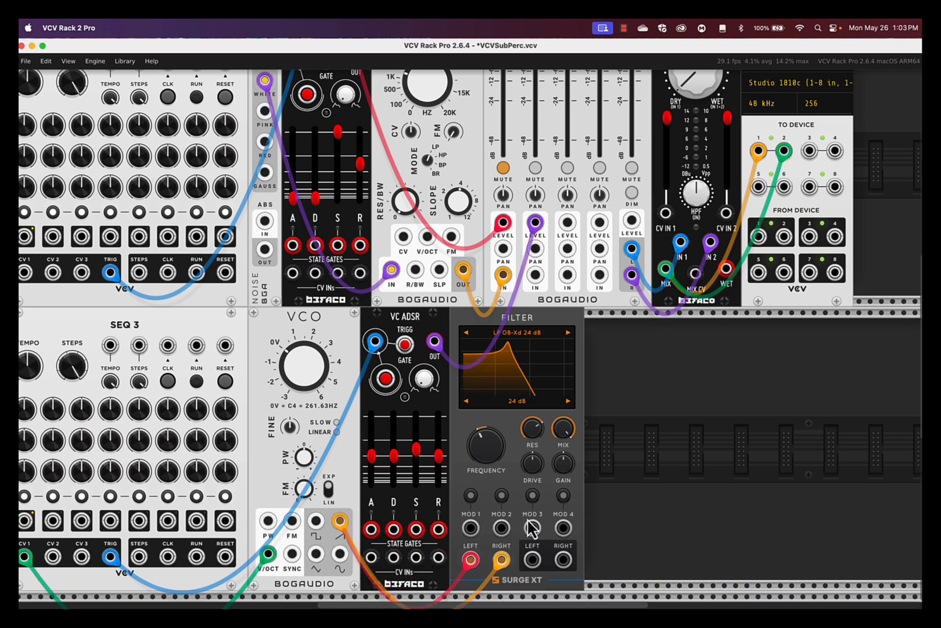
Step: Raise the Surge XT filter cutoff to about 2630 Hz and remove the cable into its right input
drag(488, 446, 475, 342)
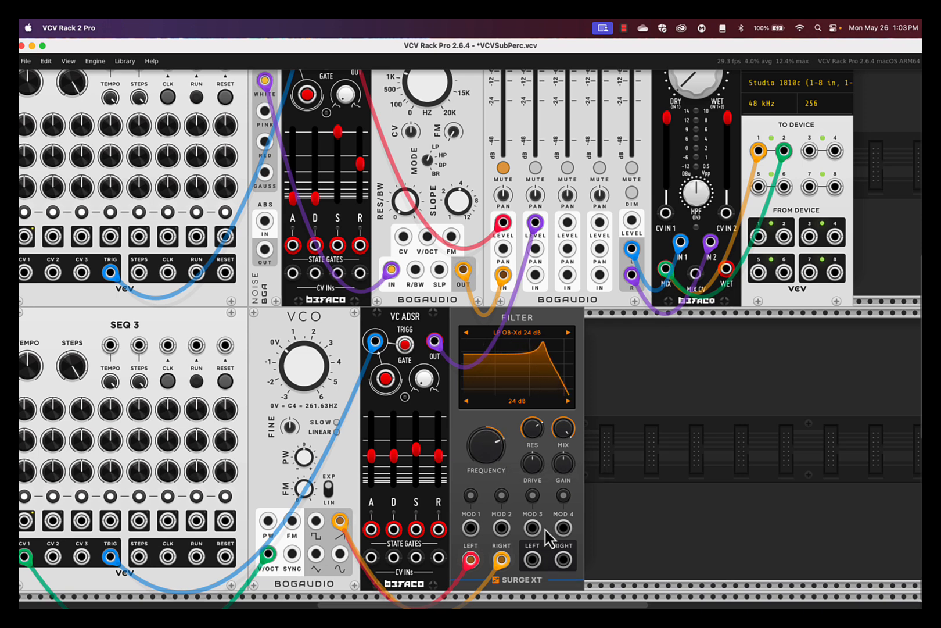
drag(501, 559, 536, 273)
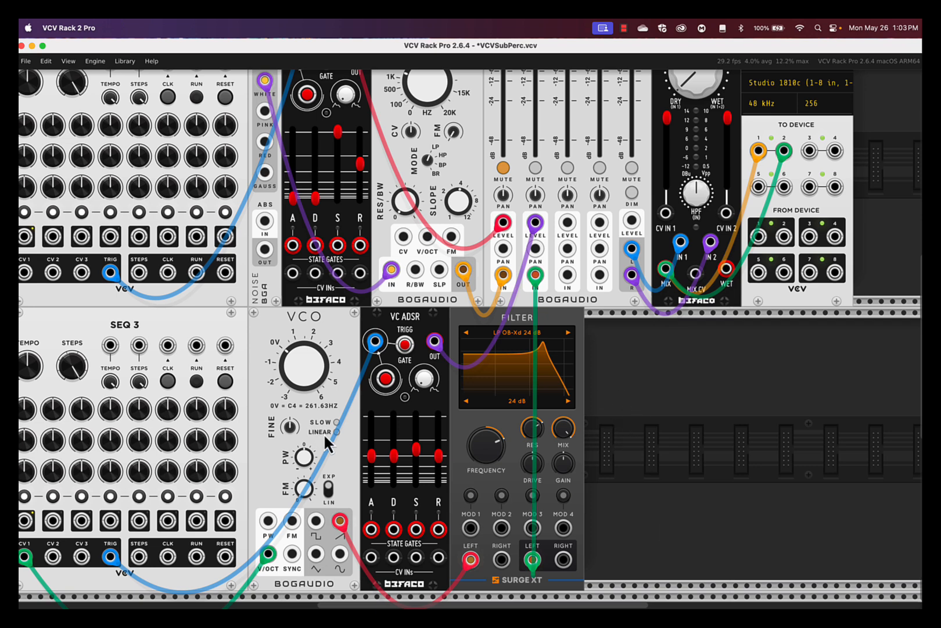
Step: Set the lower VC ADSR attack to its minimum and raise its sustain level
drag(370, 457, 370, 483)
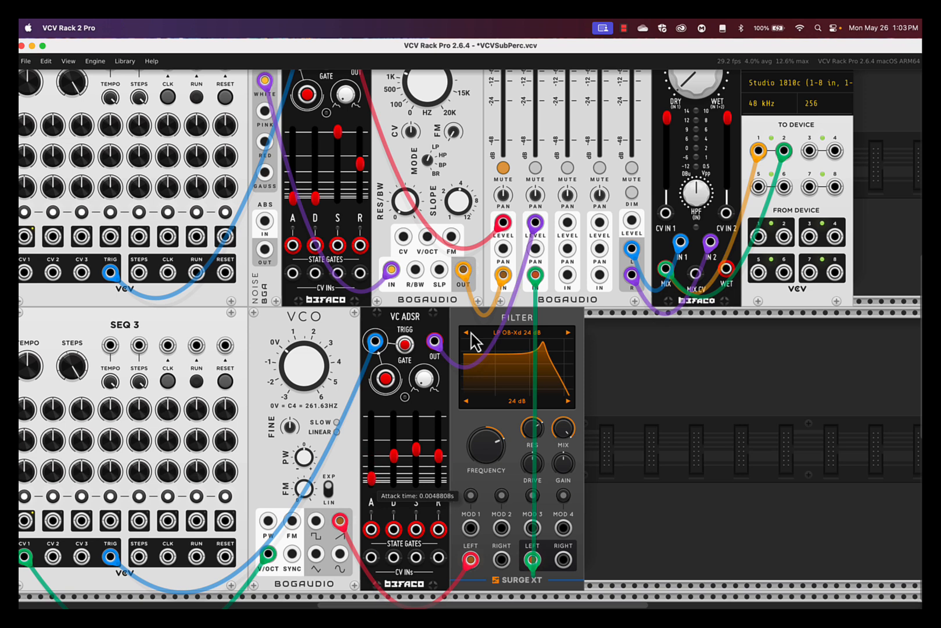
drag(416, 448, 416, 428)
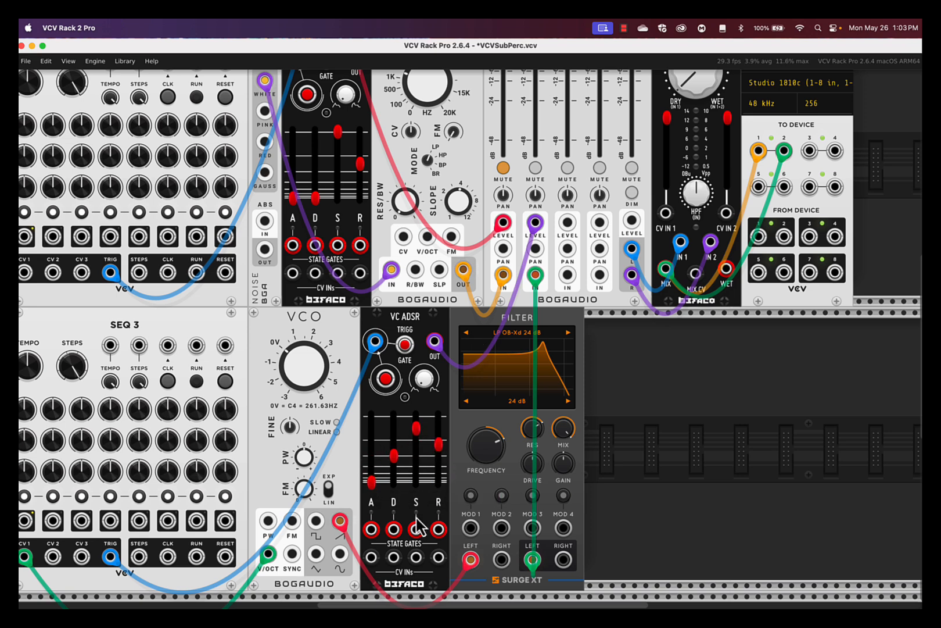
scroll(409, 538, left, 5)
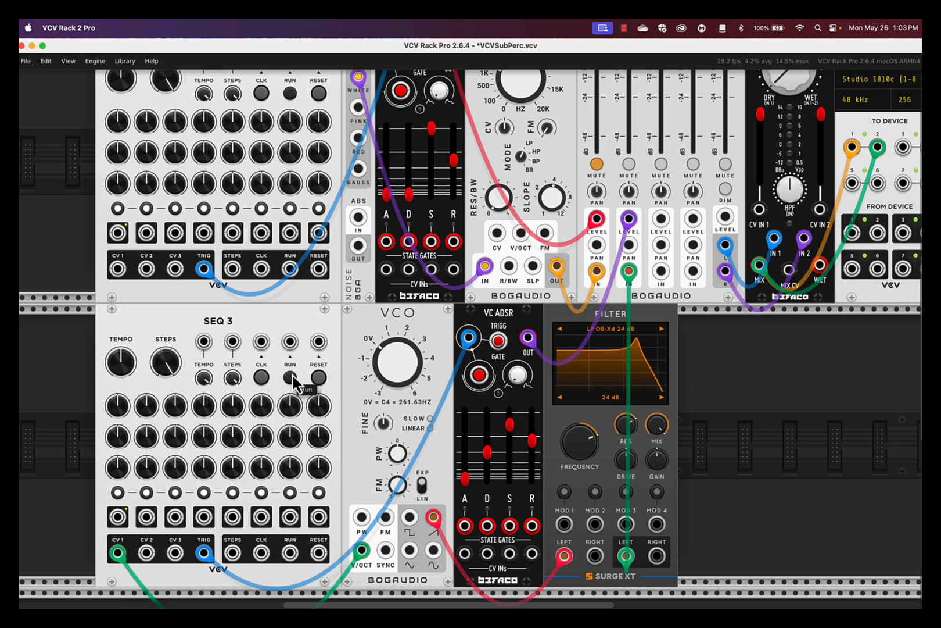
Step: Run the lower SEQ 3 briefly to hear the new voice, then stop it
scroll(296, 388, up, 3)
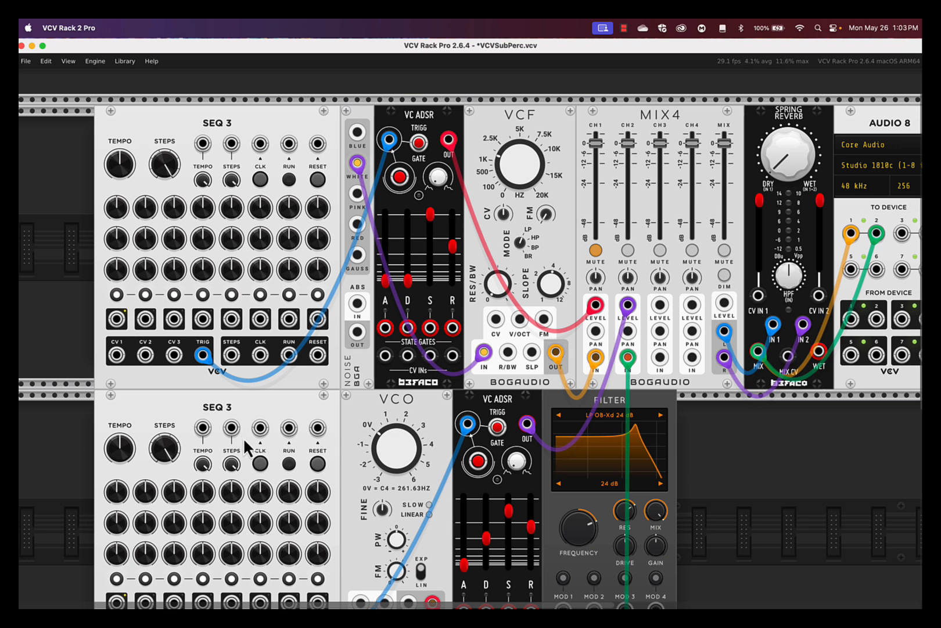
click(288, 463)
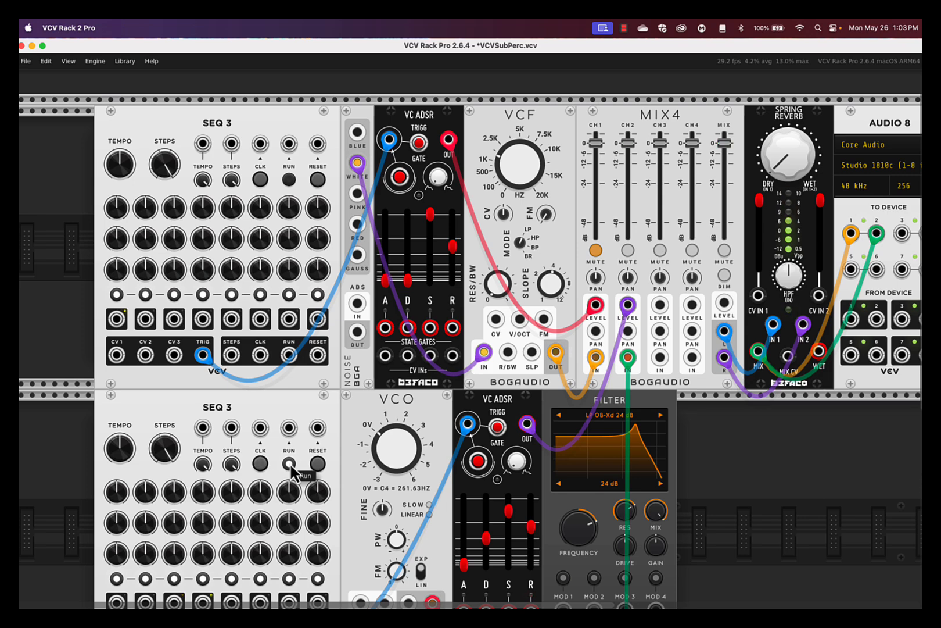
scroll(290, 471, down, 3)
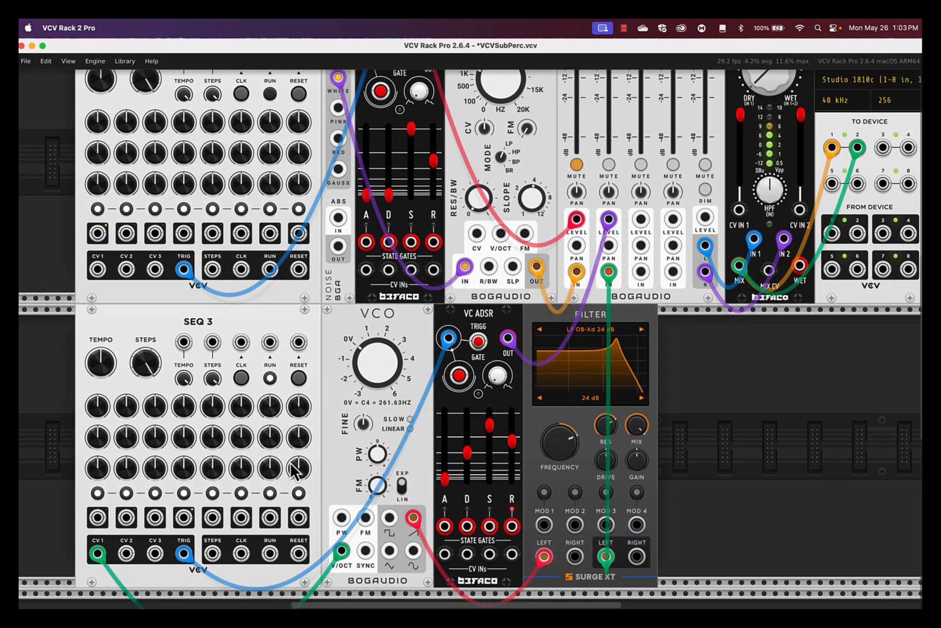
click(271, 379)
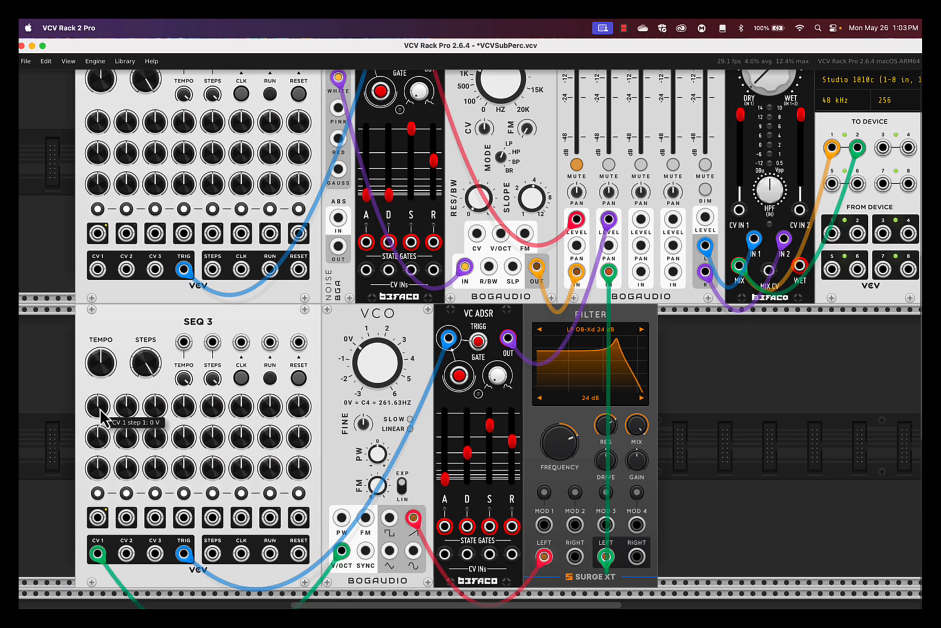
Step: Retune lower SEQ 3 CV 1 steps 2–8 while it runs (e.g. -3.13, 4.07, 6.84, -0.58, 3.08 V)
click(267, 377)
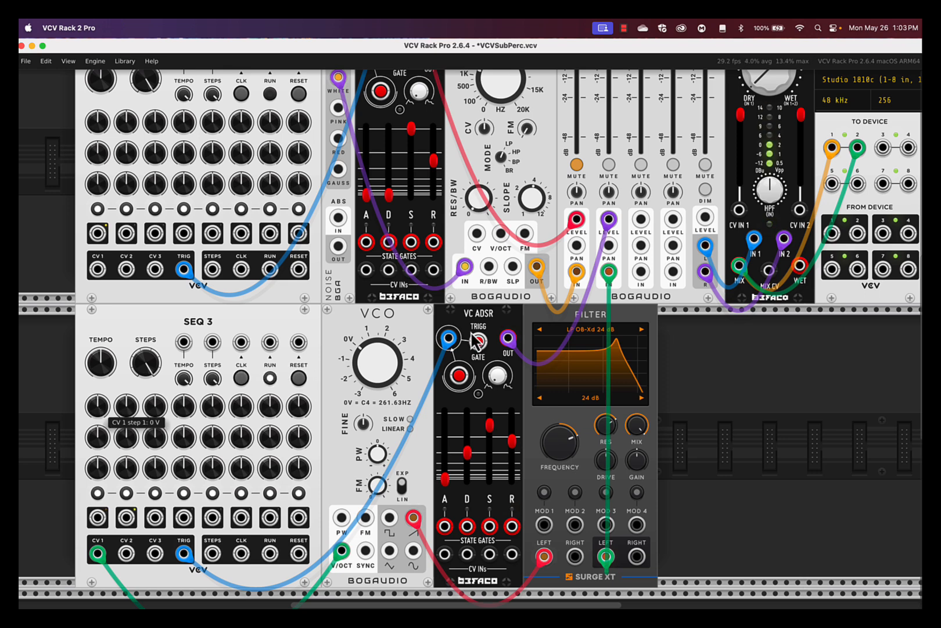
drag(124, 406, 124, 340)
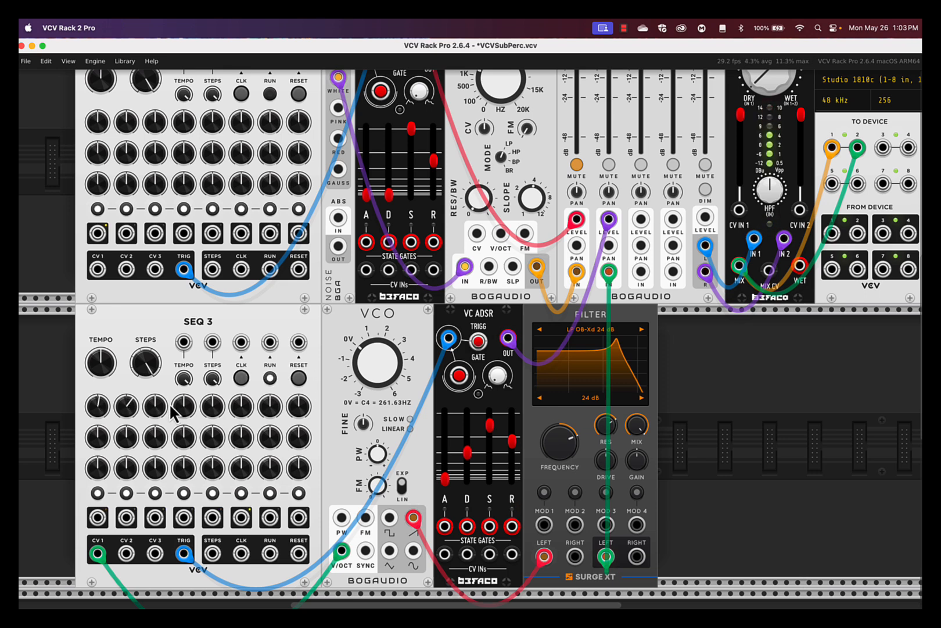
drag(155, 411, 155, 473)
drag(181, 402, 182, 233)
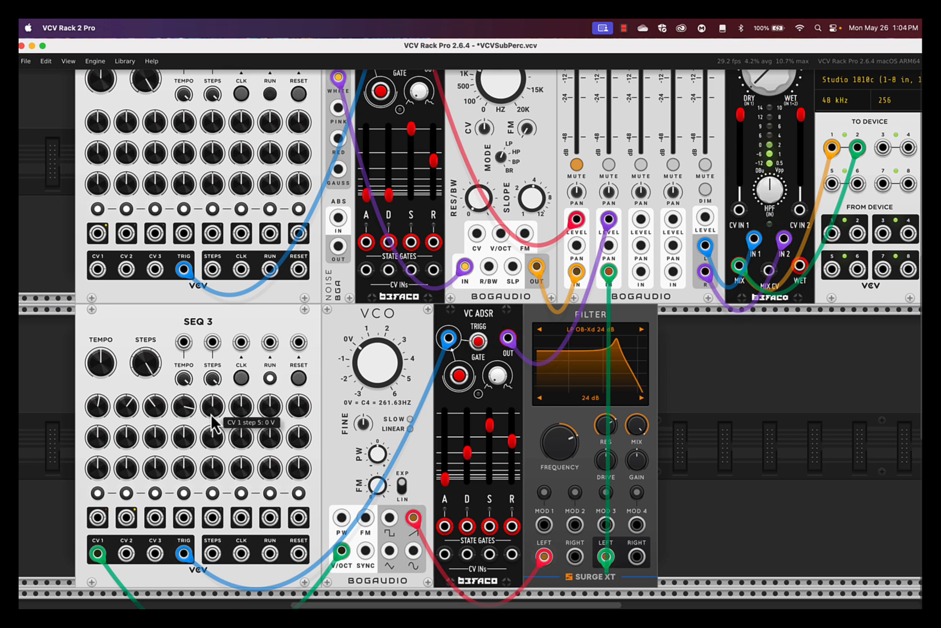
drag(211, 411, 211, 494)
drag(241, 406, 241, 339)
drag(185, 406, 186, 441)
drag(269, 406, 269, 441)
drag(298, 406, 298, 396)
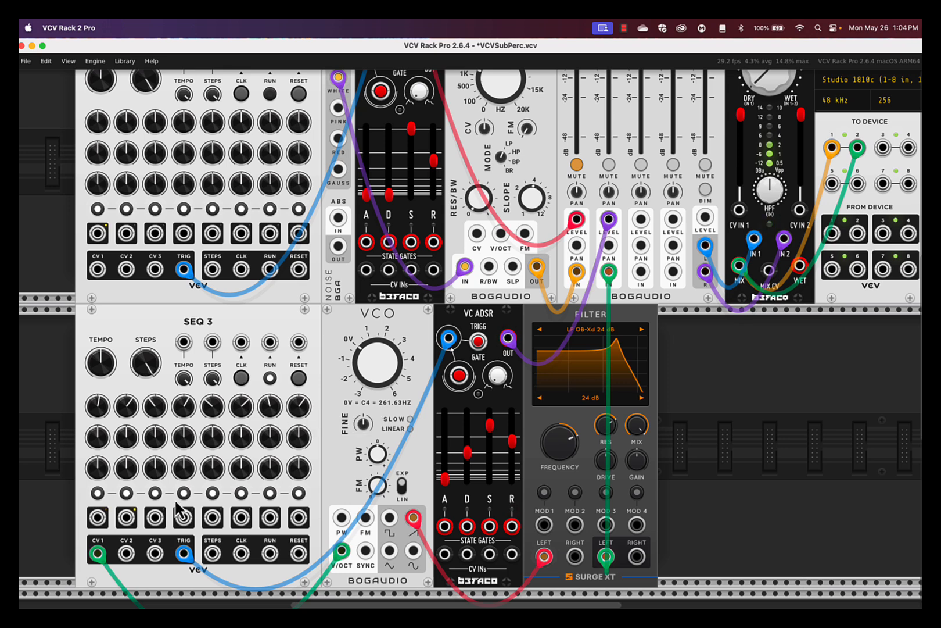
click(269, 378)
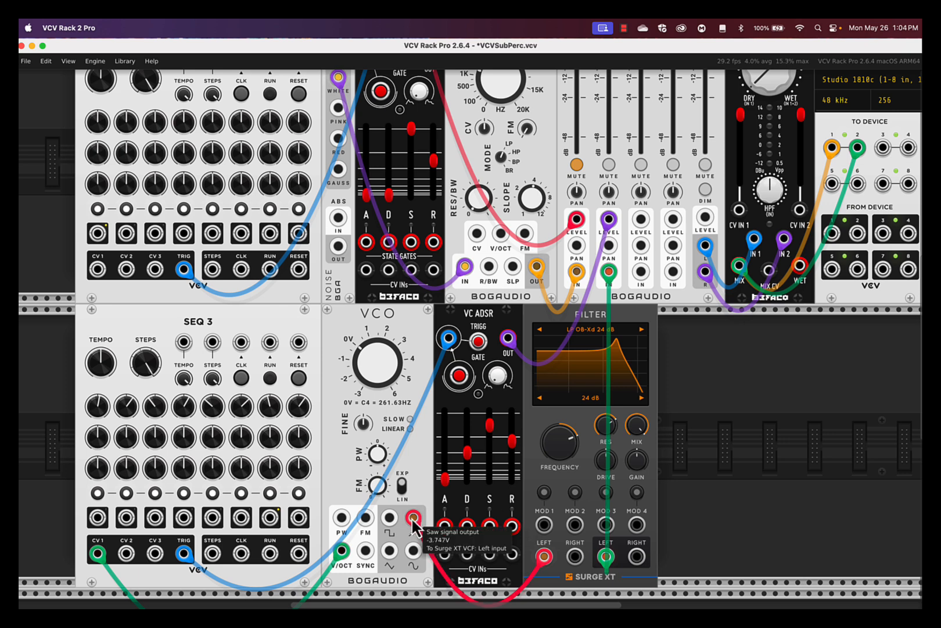
Step: Feed the filter the VCO square wave, drive VCO PW from CV 2, and set step 1 to -0.5 V
drag(415, 523, 394, 524)
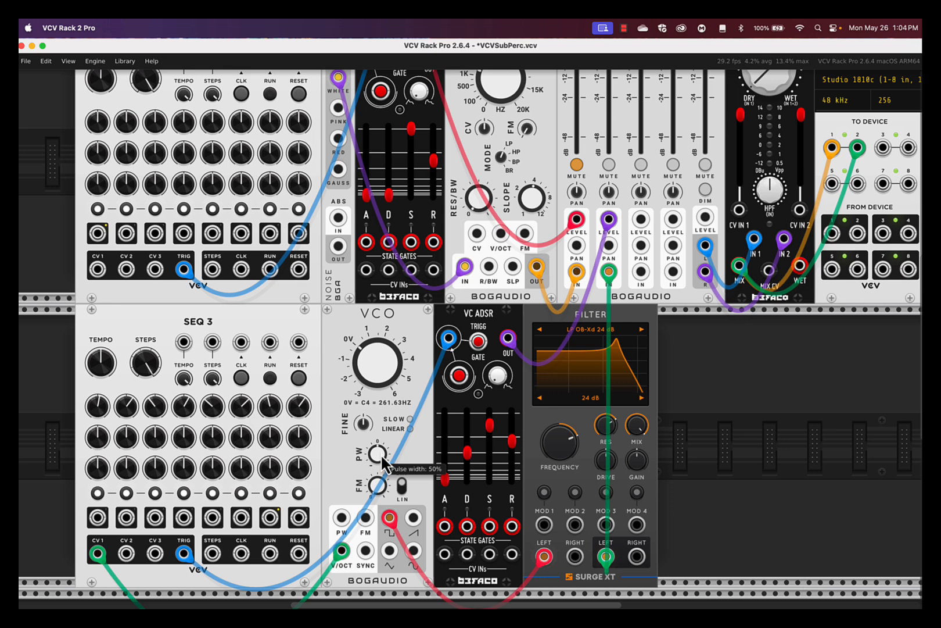
drag(343, 518, 126, 554)
drag(98, 438, 127, 279)
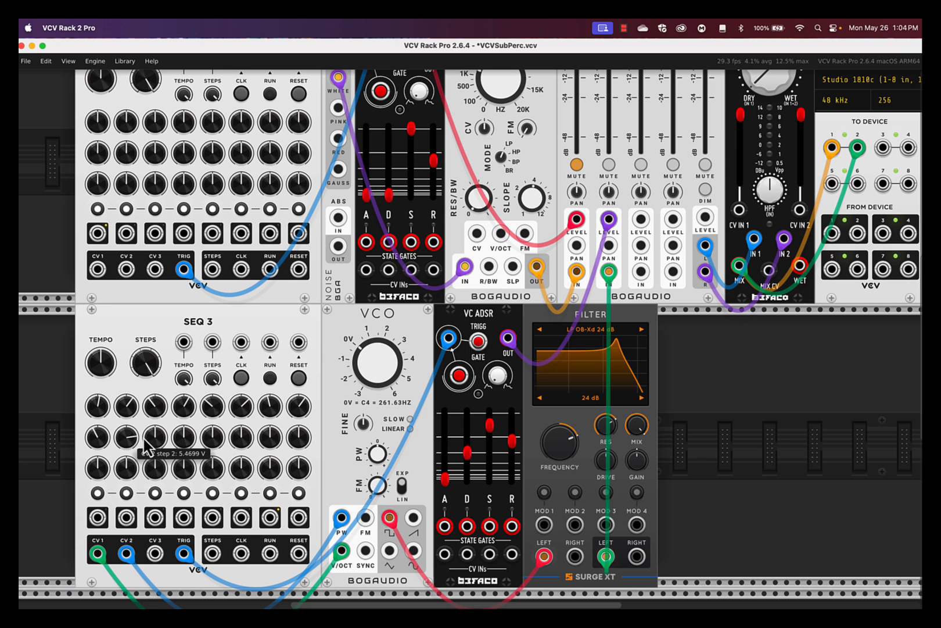
Step: Raise CV 2 steps 2–3, set step 4 to about -0.94 V, then reset and run SEQ 3
drag(155, 438, 156, 325)
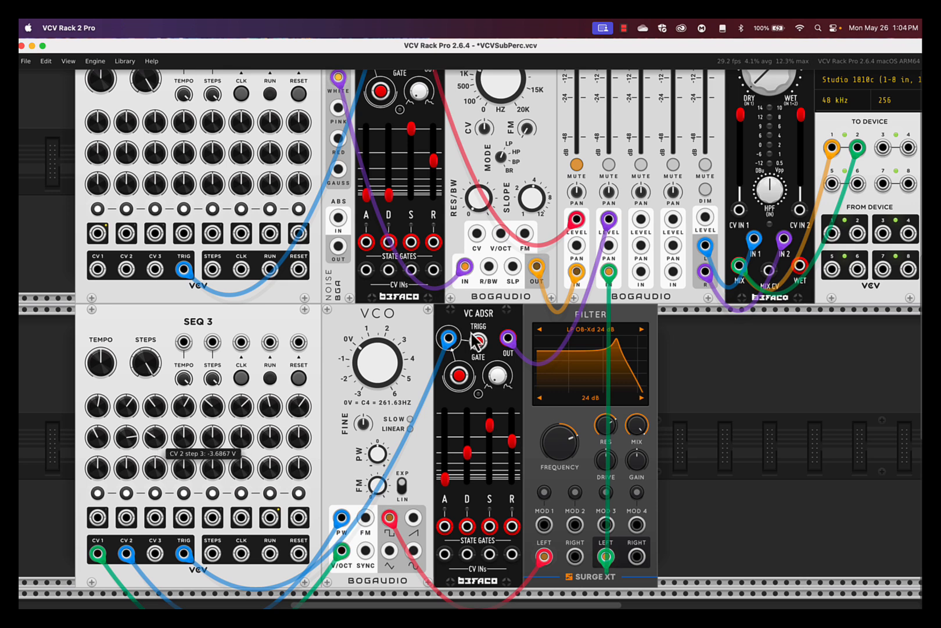
drag(183, 440, 305, 425)
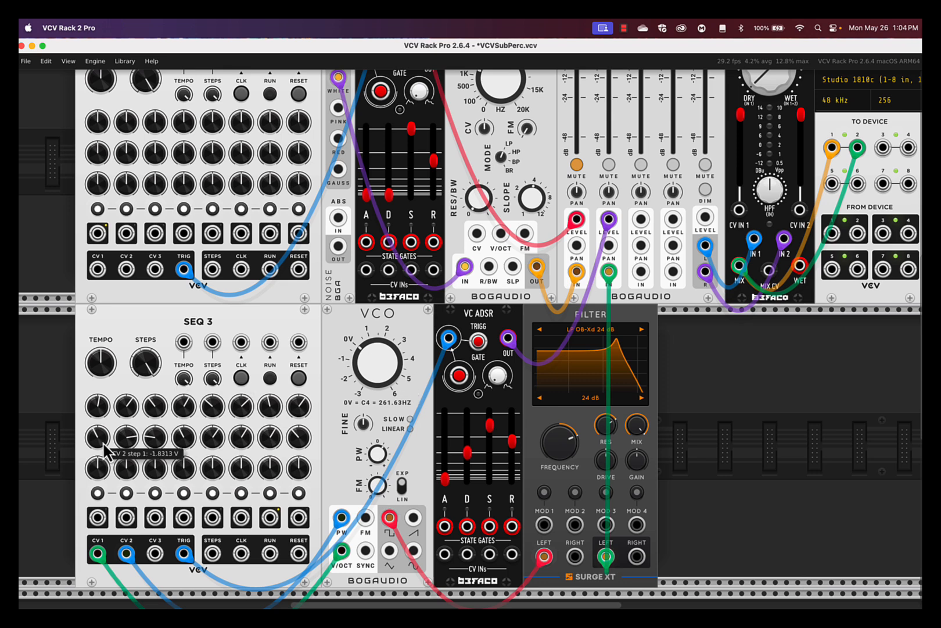
click(298, 381)
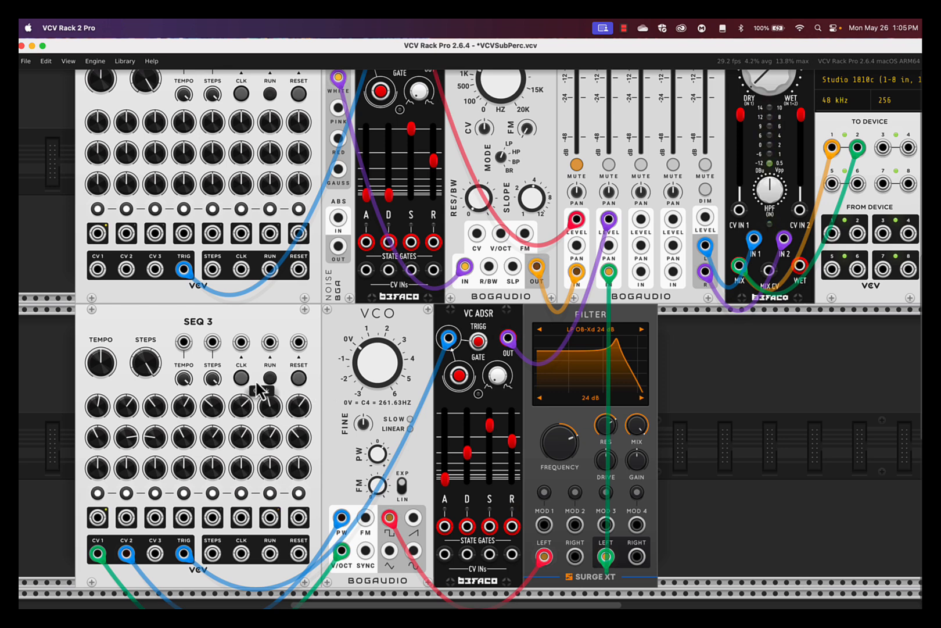
click(271, 379)
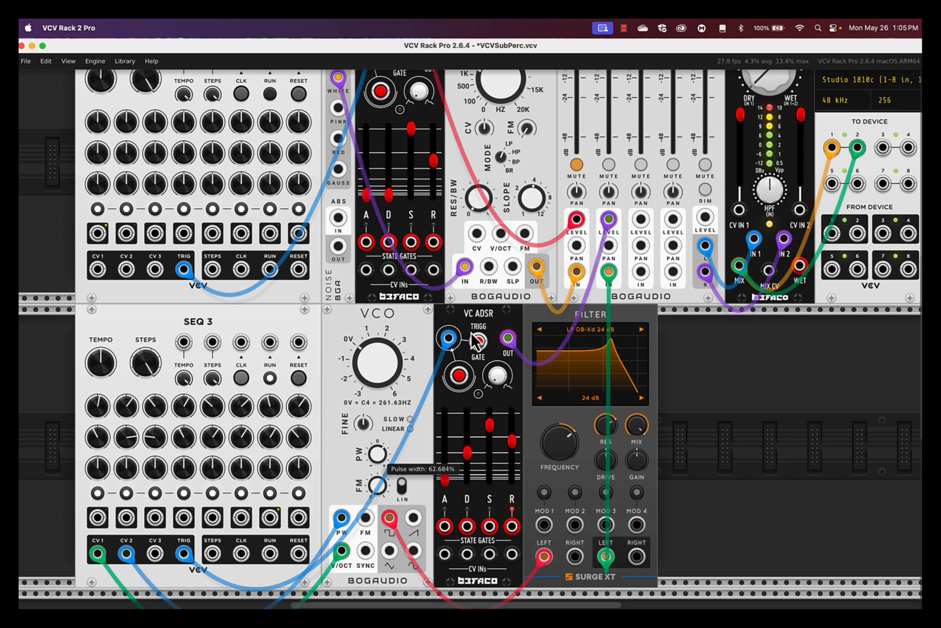
Step: Lengthen the lower envelope release to about 0.82 s and unmute MIX4 channel 1
drag(512, 442, 512, 434)
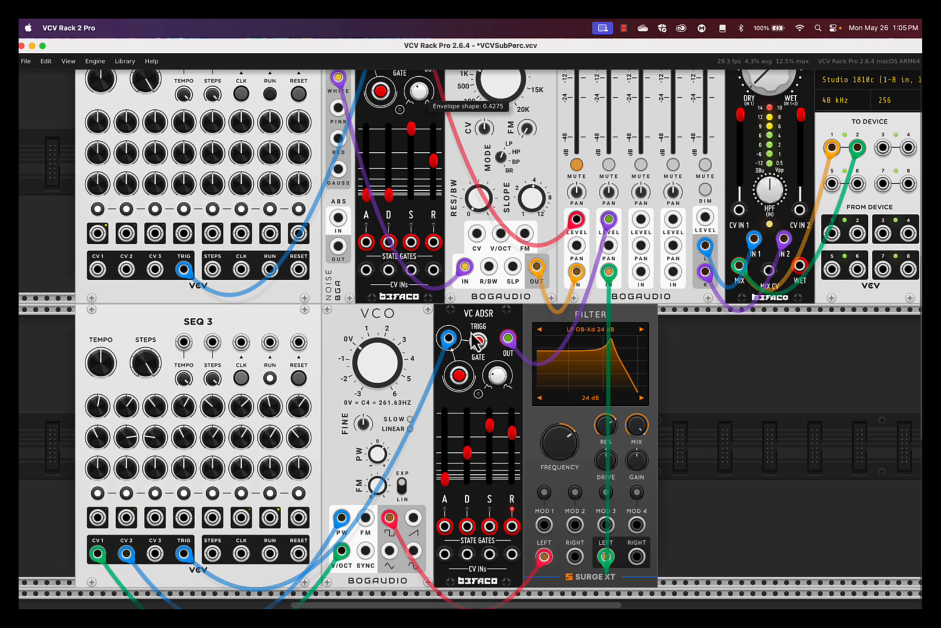
click(580, 165)
scroll(721, 435, up, 3)
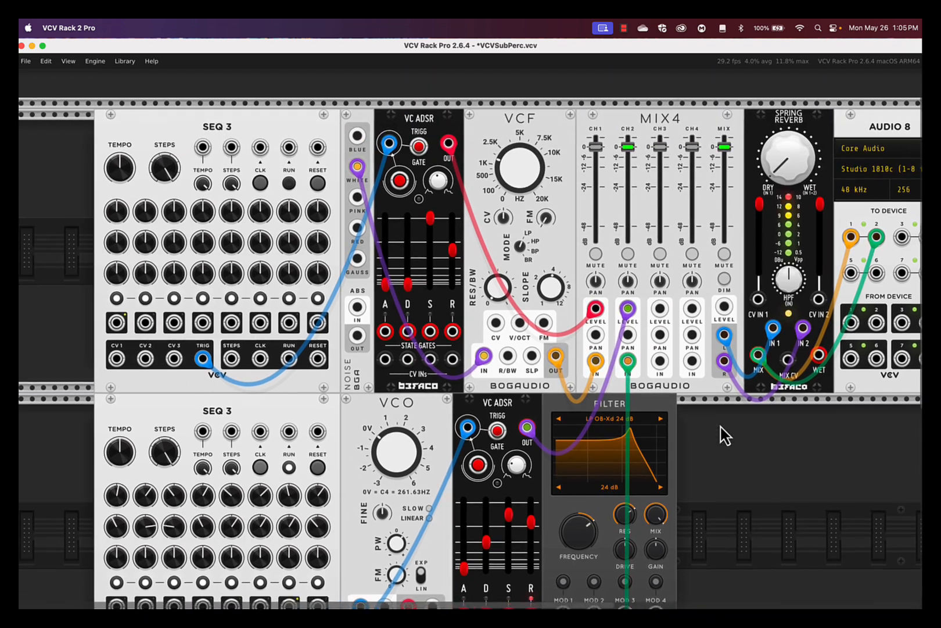
Step: While the upper SEQ 3 plays, set MIX4 channel 1 to about -9.8 dB and raise the VCF cutoff to about 2079 Hz
click(289, 189)
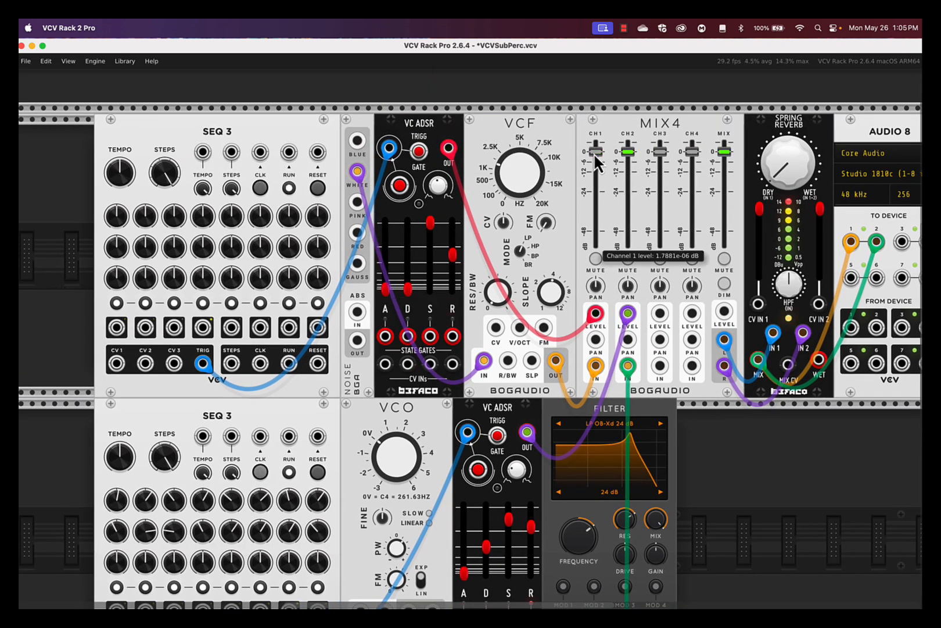
drag(597, 163, 472, 333)
drag(521, 182, 472, 335)
drag(602, 182, 602, 182)
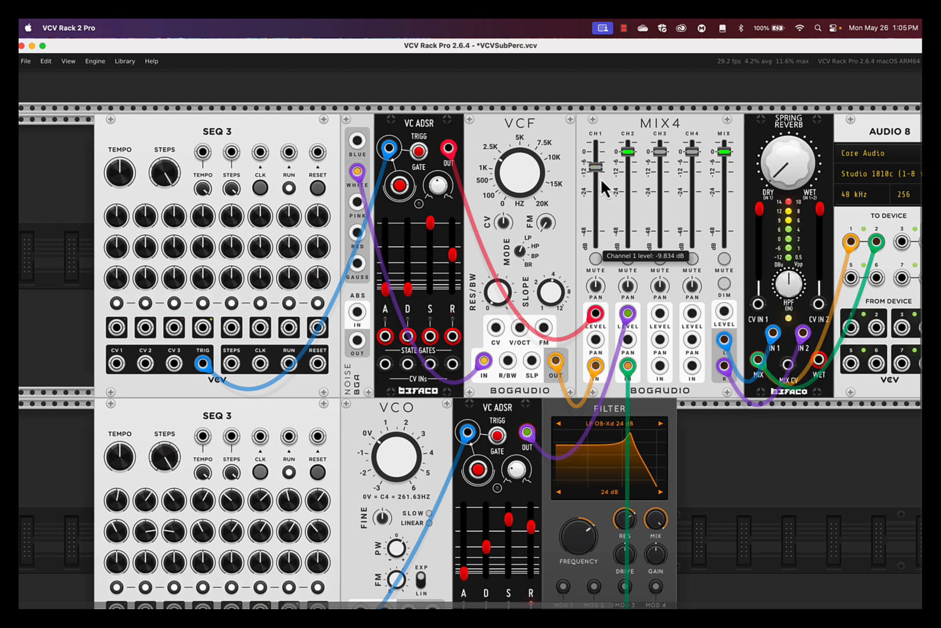
click(289, 188)
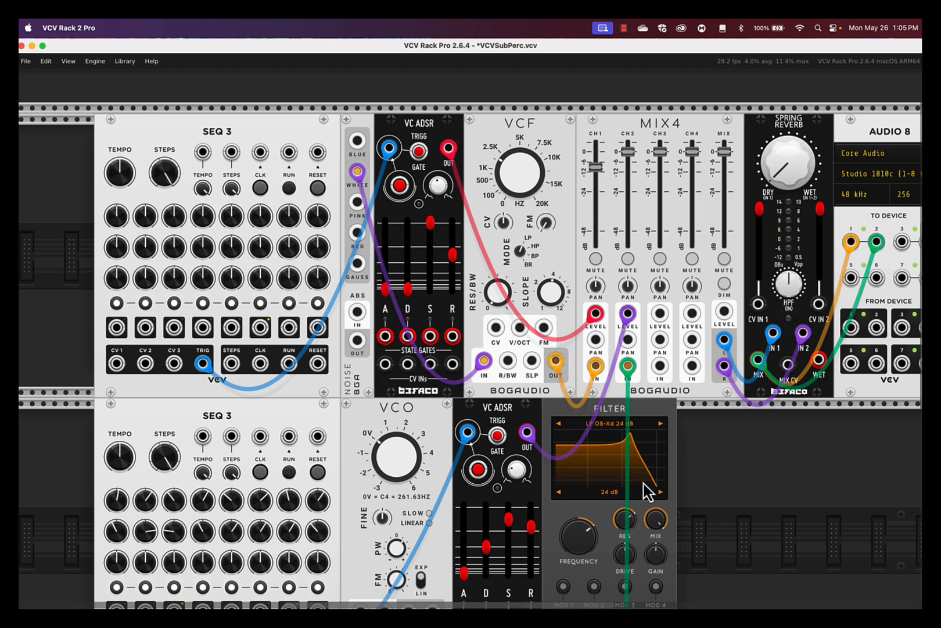
scroll(669, 471, down, 5)
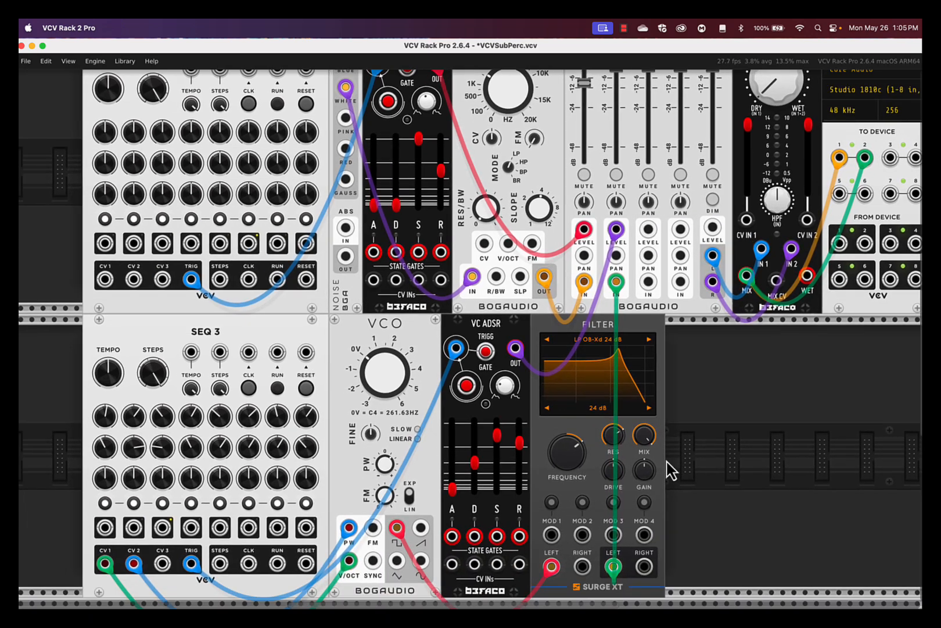
Step: Set the Surge XT MOD 1 depth, lower cutoff to about 987 Hz, and patch the lower envelope into MOD 1
scroll(668, 470, right, 3)
scroll(668, 471, up, 4)
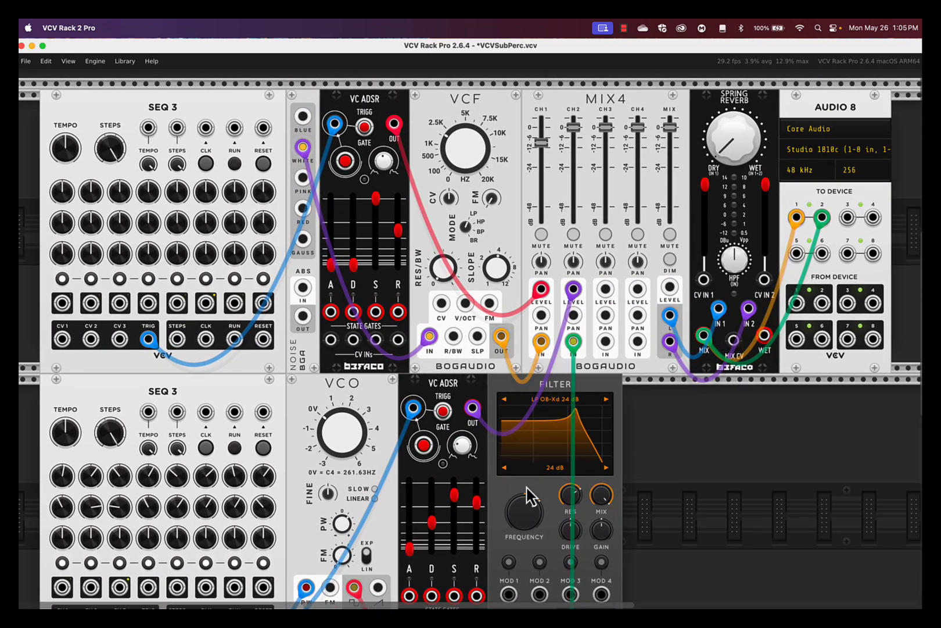
scroll(528, 498, down, 6)
click(500, 457)
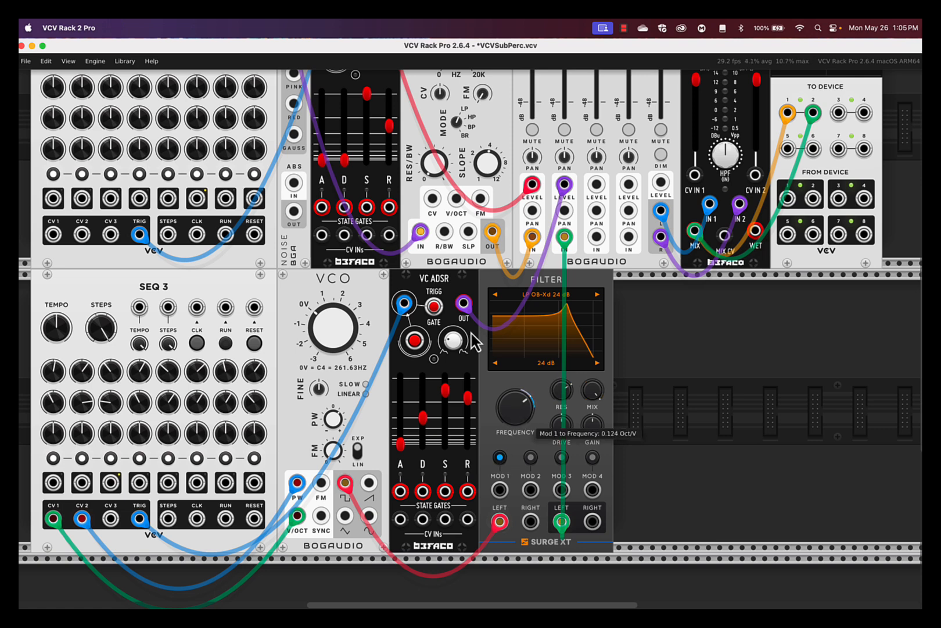
click(503, 458)
drag(518, 401, 472, 333)
drag(500, 492, 464, 304)
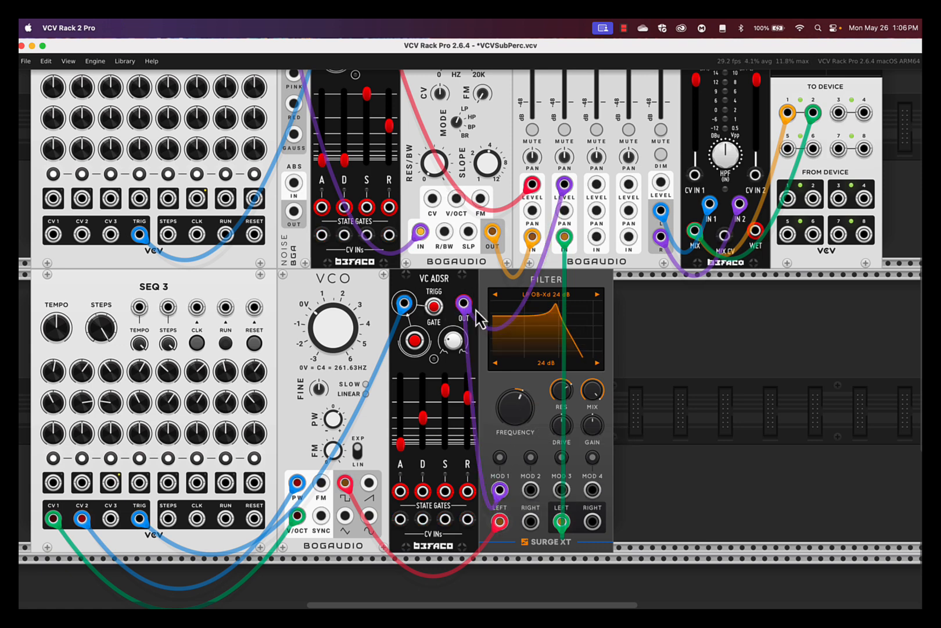
Step: Reset the lower SEQ 3 to step 1, play it to test the sweep, then stop it
click(224, 342)
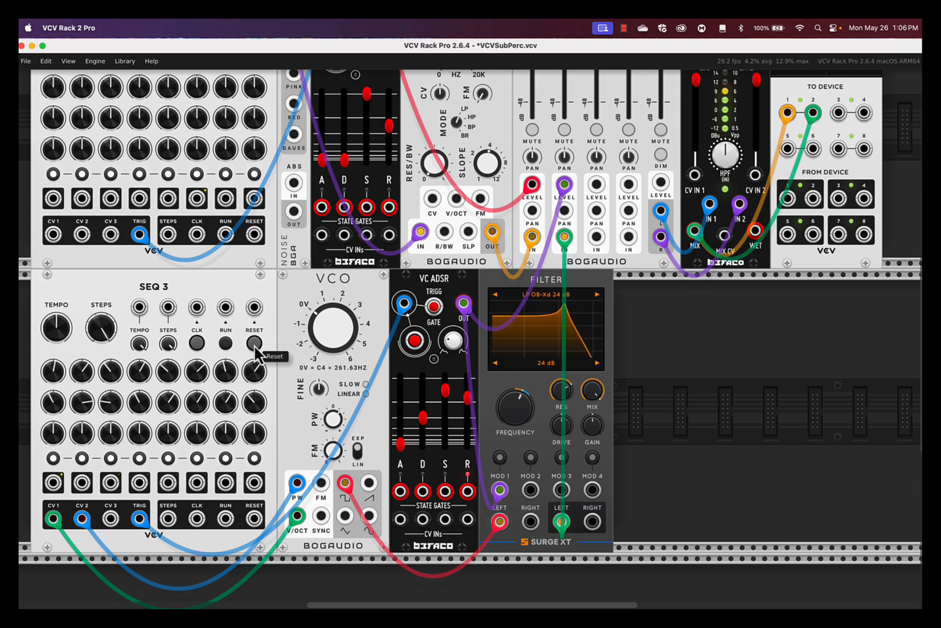
click(223, 347)
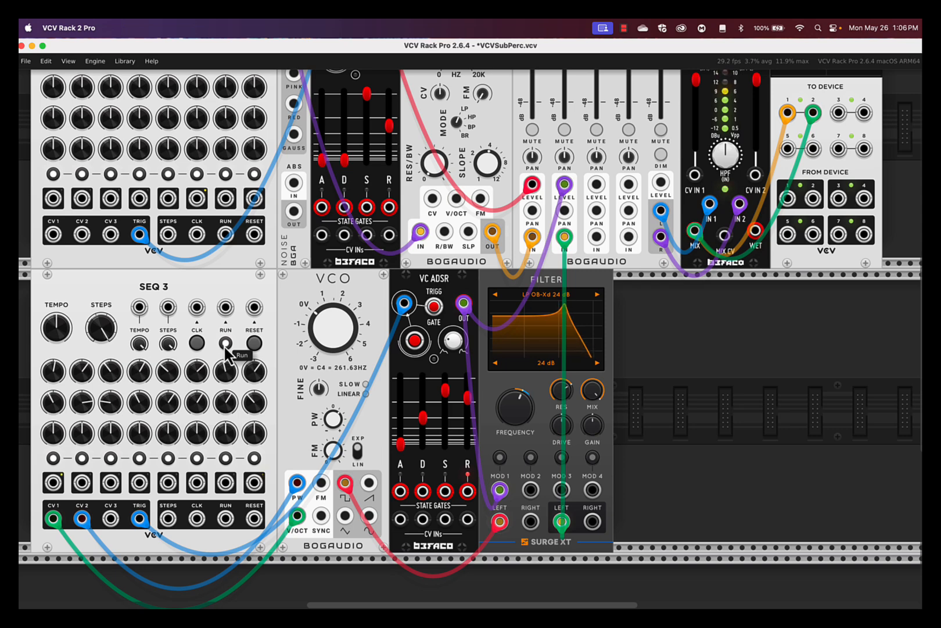
click(225, 344)
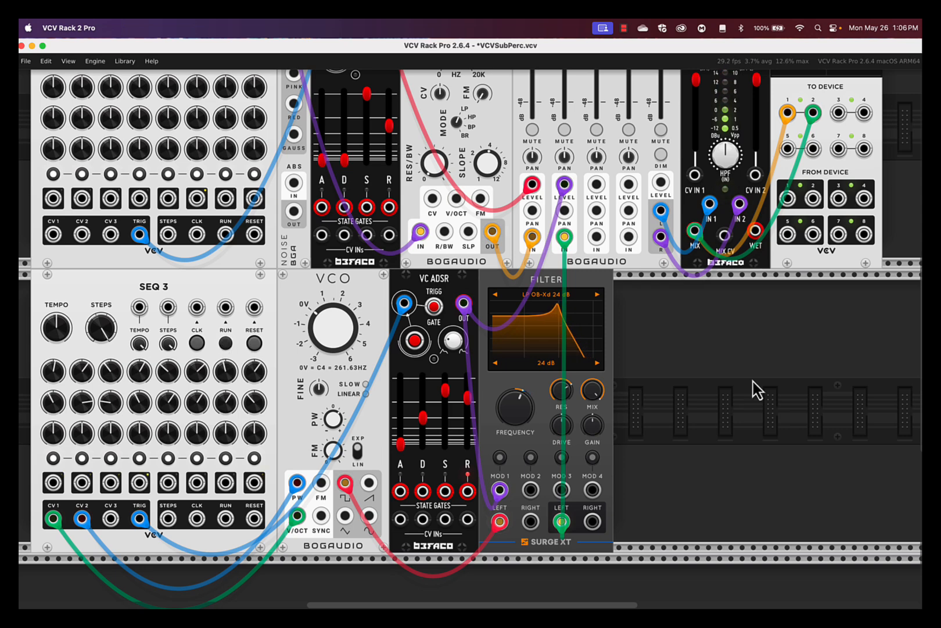
scroll(738, 395, up, 4)
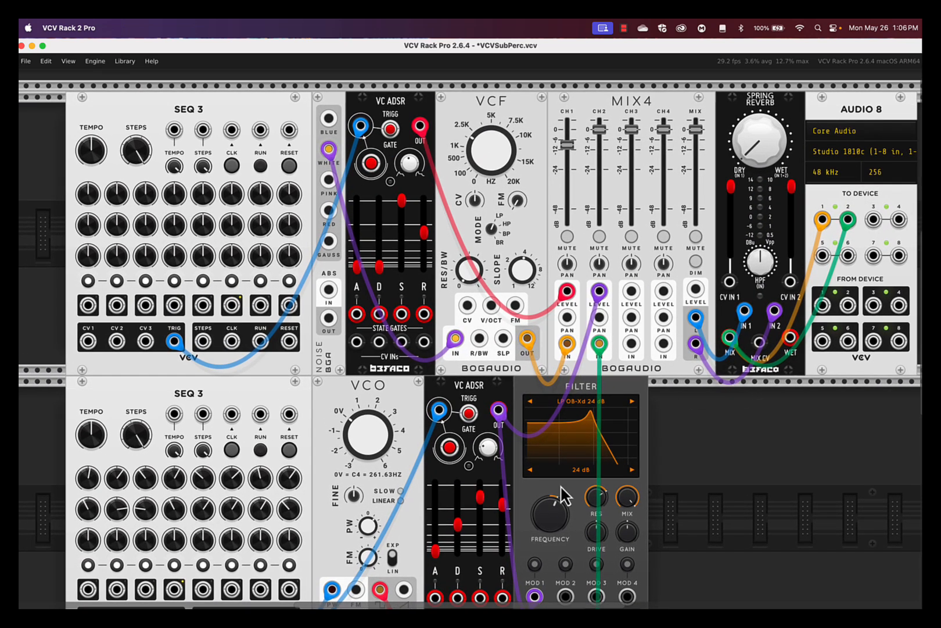
Step: Patch the lower VC ADSR OUT into Spring Reverb MIX CV, then set dry/wet to about 4.4% with the lower SEQ 3 running
drag(759, 343, 498, 410)
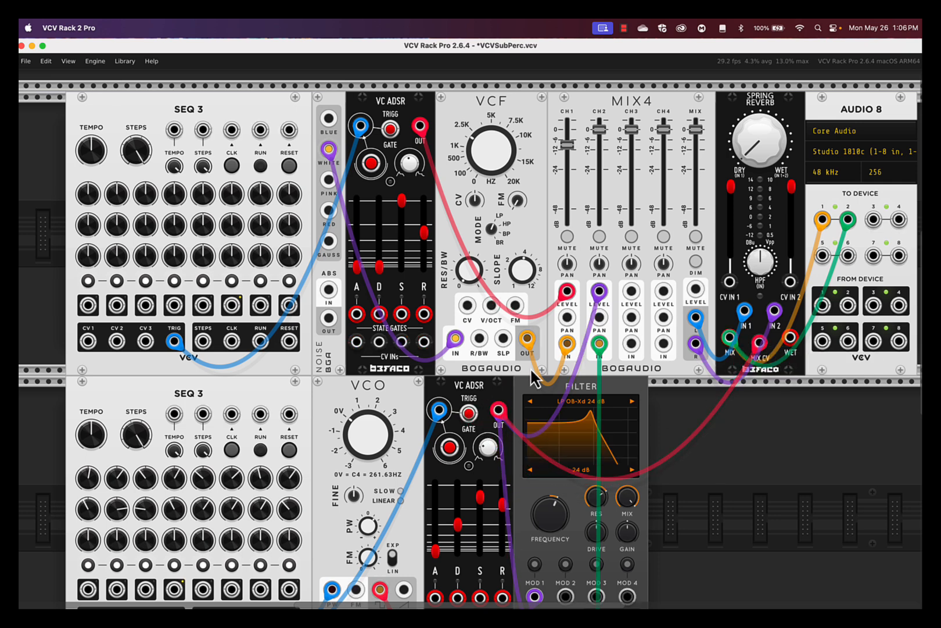
mouse_move(765, 136)
drag(758, 144, 475, 342)
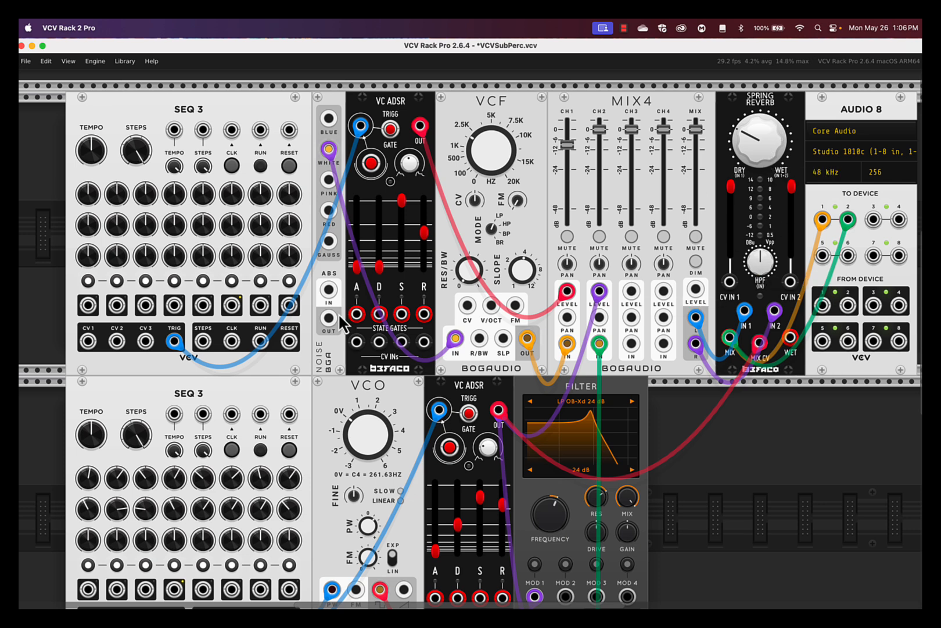
click(260, 449)
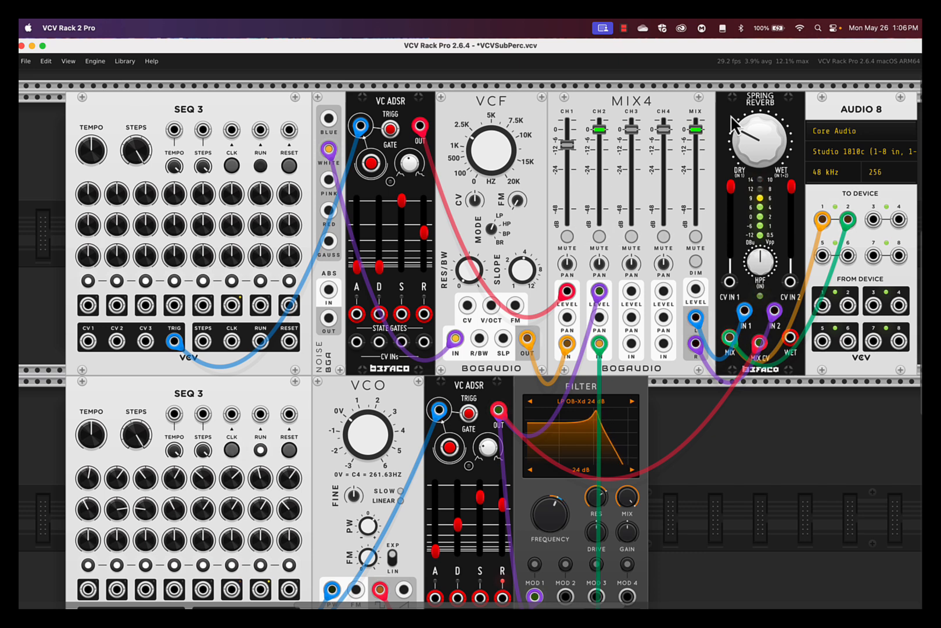
drag(750, 145, 472, 333)
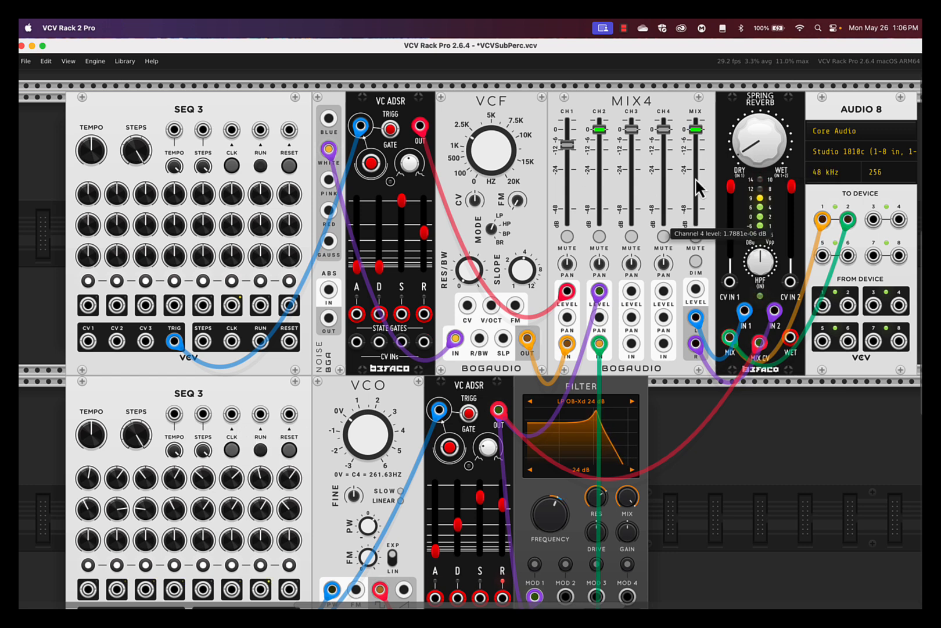
Step: Turn the reverb dry/wet down to 0% and start both SEQ 3 sequencers
mouse_move(750, 151)
drag(751, 151, 750, 153)
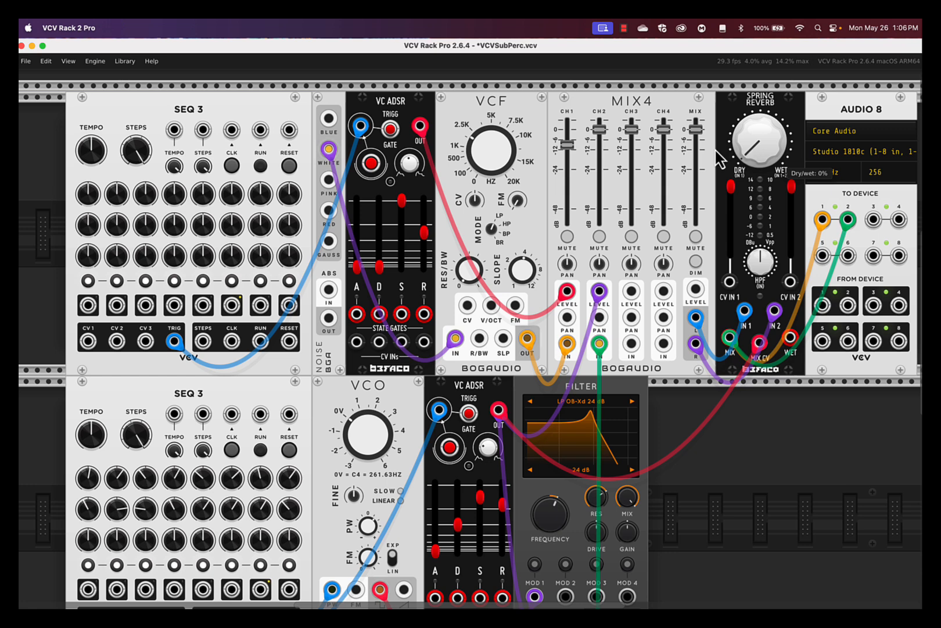
mouse_move(672, 166)
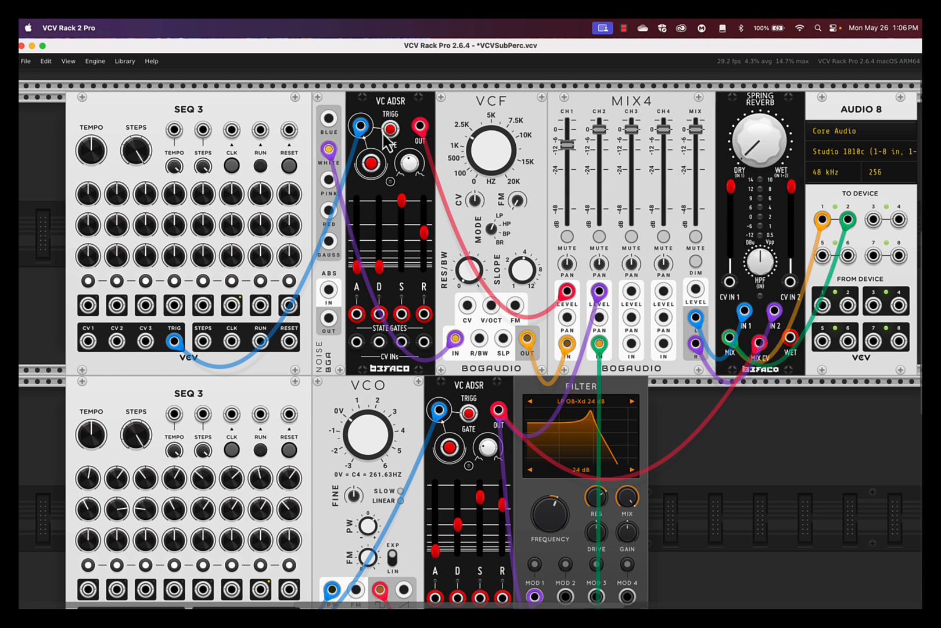
click(261, 166)
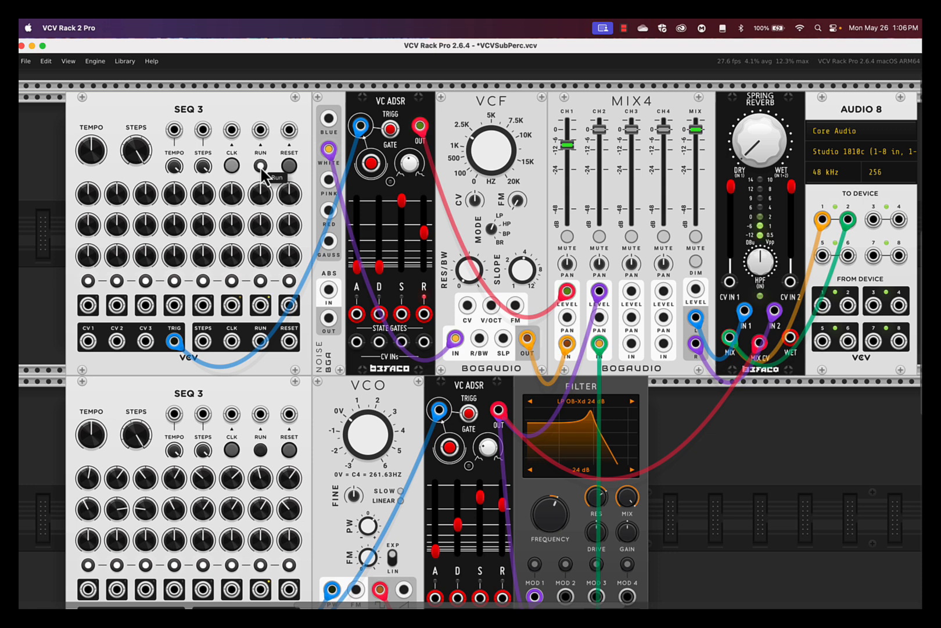
click(261, 451)
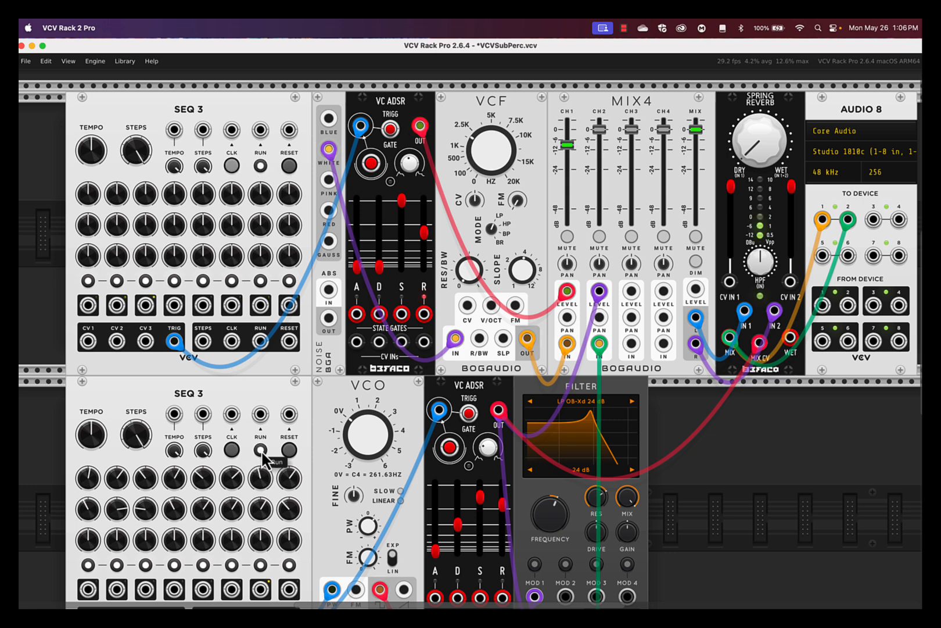
Step: Raise MIX4 channel 1 to about -17.3 dB, then stop both SEQ 3 sequencers
drag(566, 144, 567, 167)
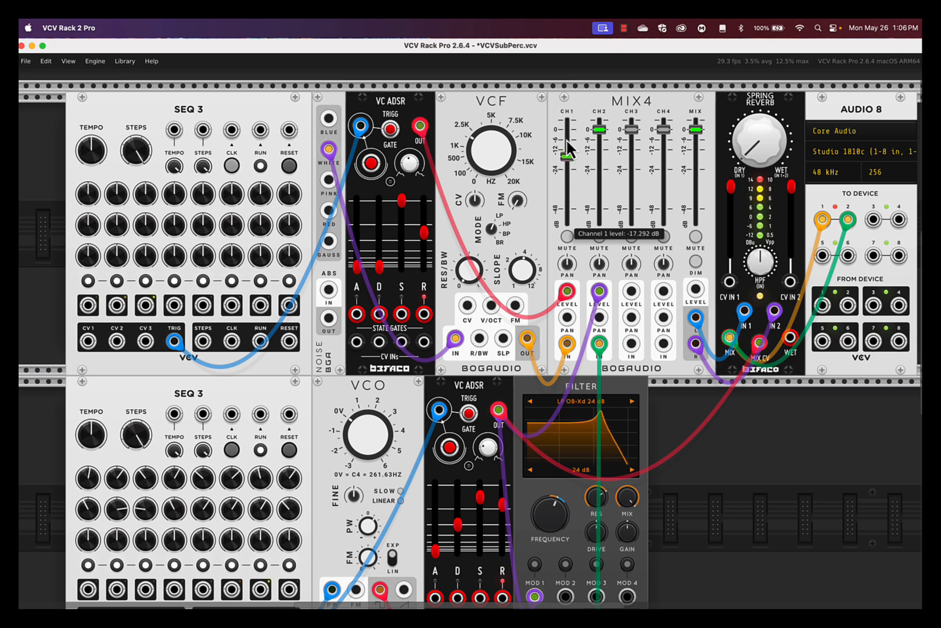
drag(566, 167, 567, 129)
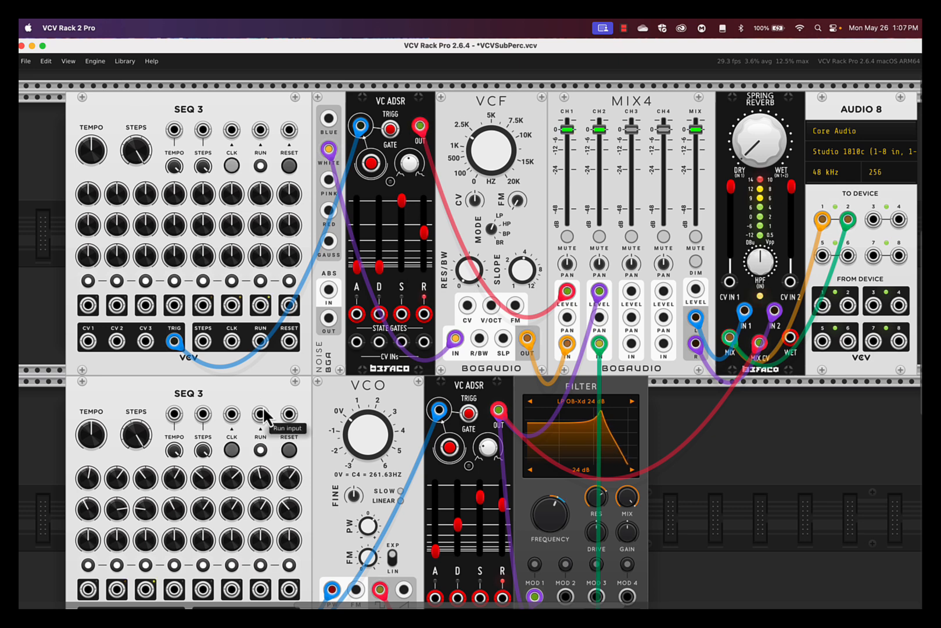
click(261, 166)
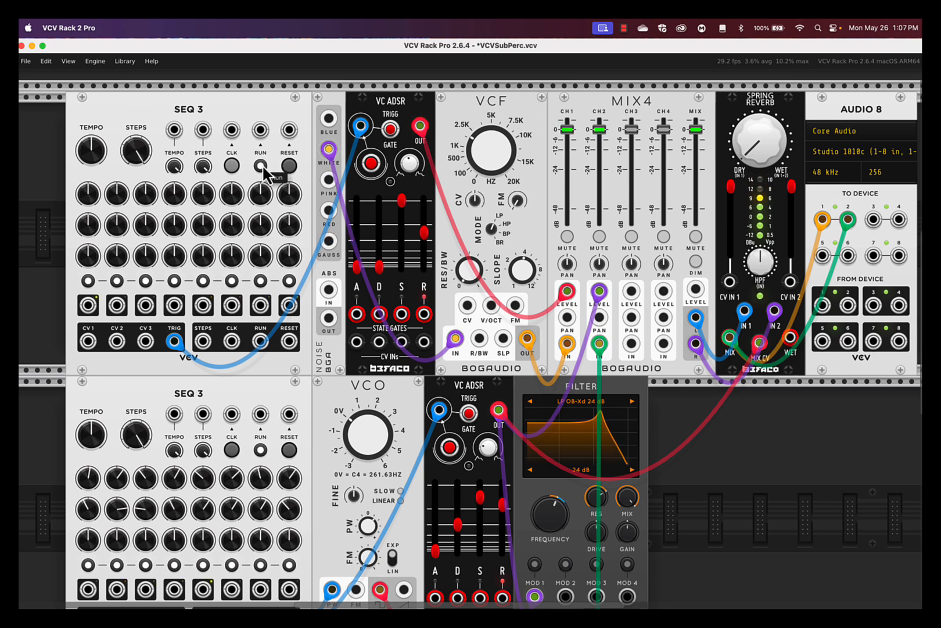
click(260, 450)
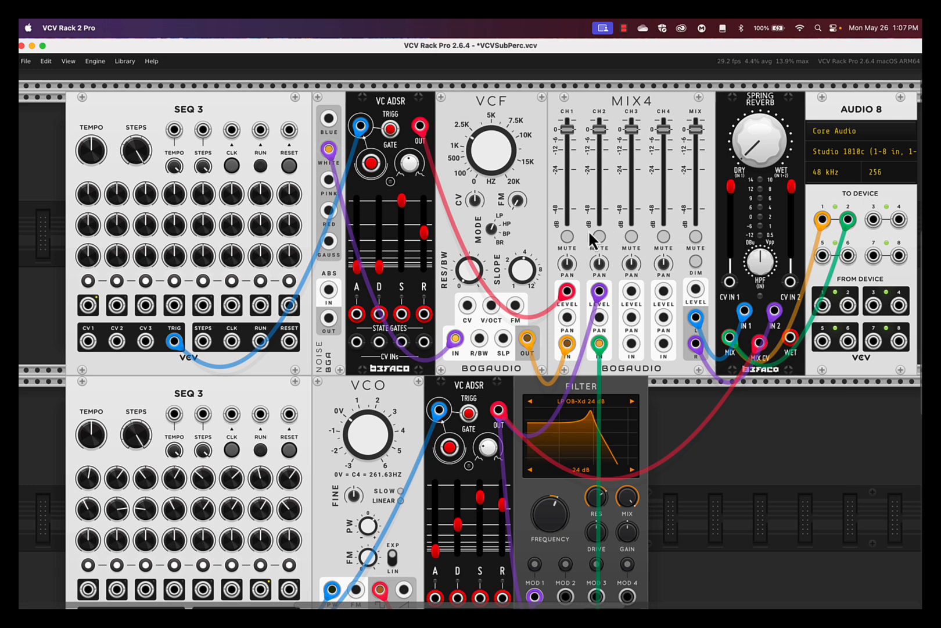
Step: Add a Clock module from a 'clock' search, cabling its output to lower SEQ 3 TEMPO and /4 to upper SEQ 3
scroll(588, 229, left, 5)
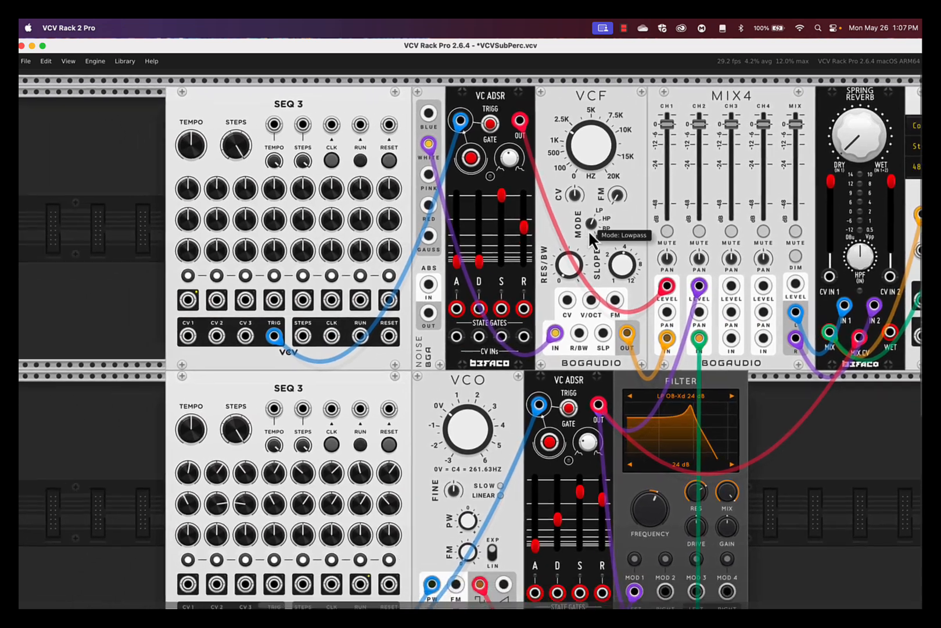
scroll(588, 230, down, 2)
scroll(588, 229, left, 2)
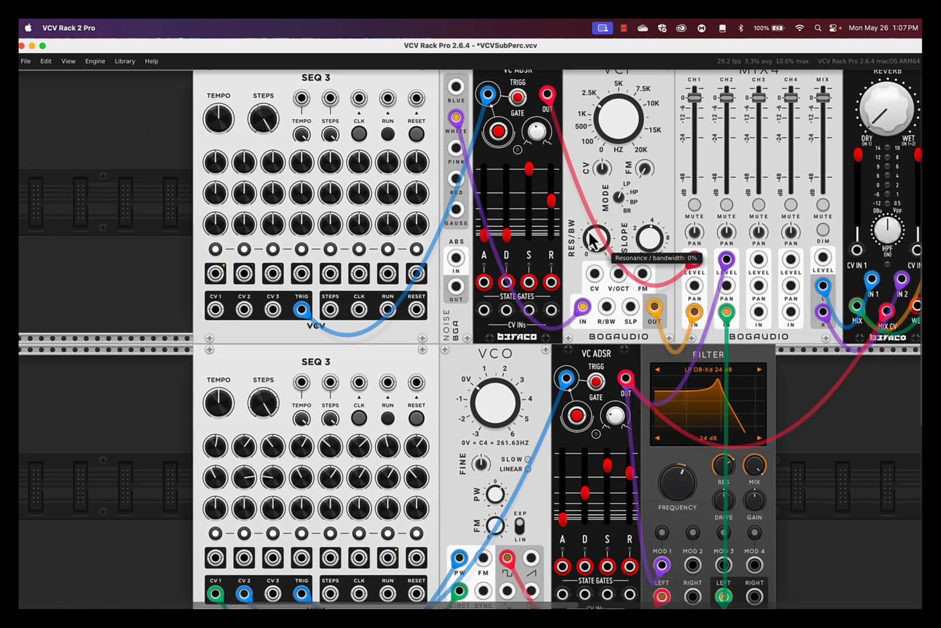
right_click(92, 165)
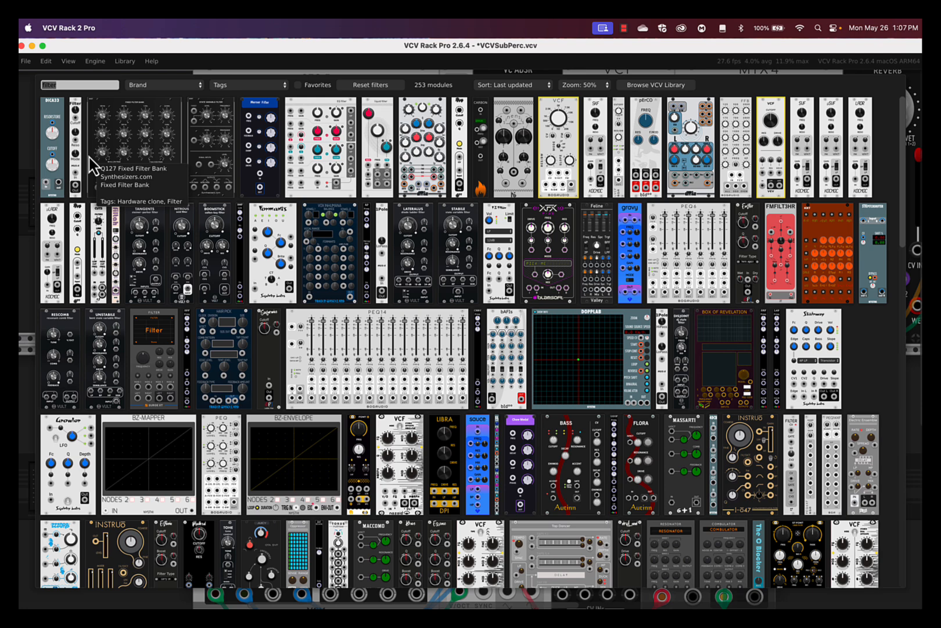
text(clo)
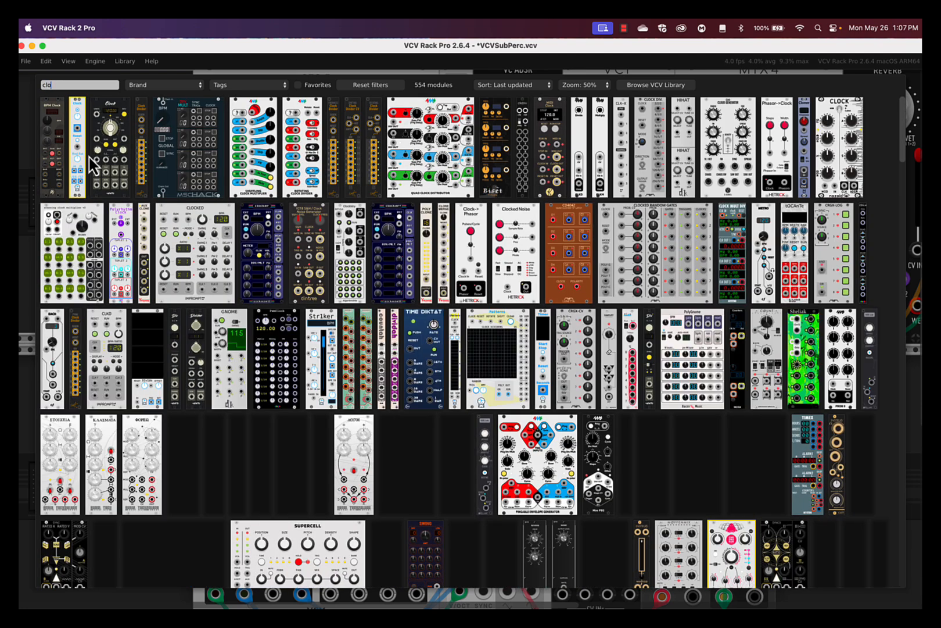
text(ck)
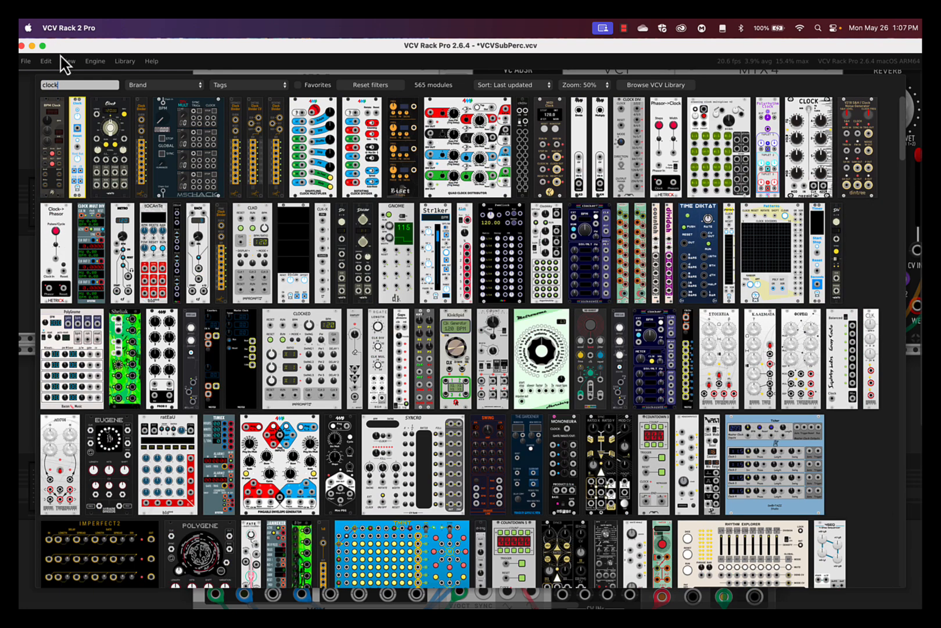
click(75, 108)
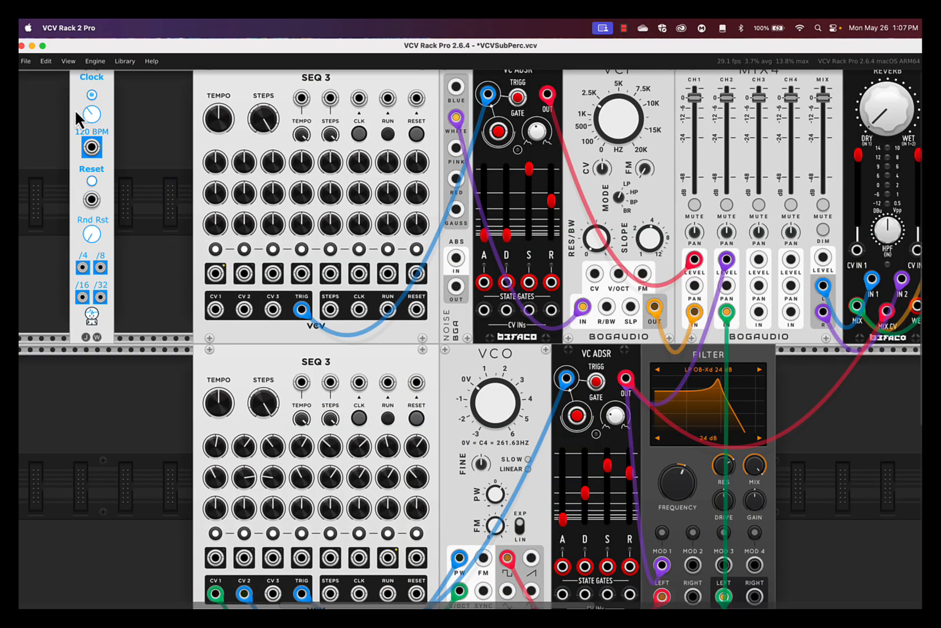
drag(91, 149, 304, 383)
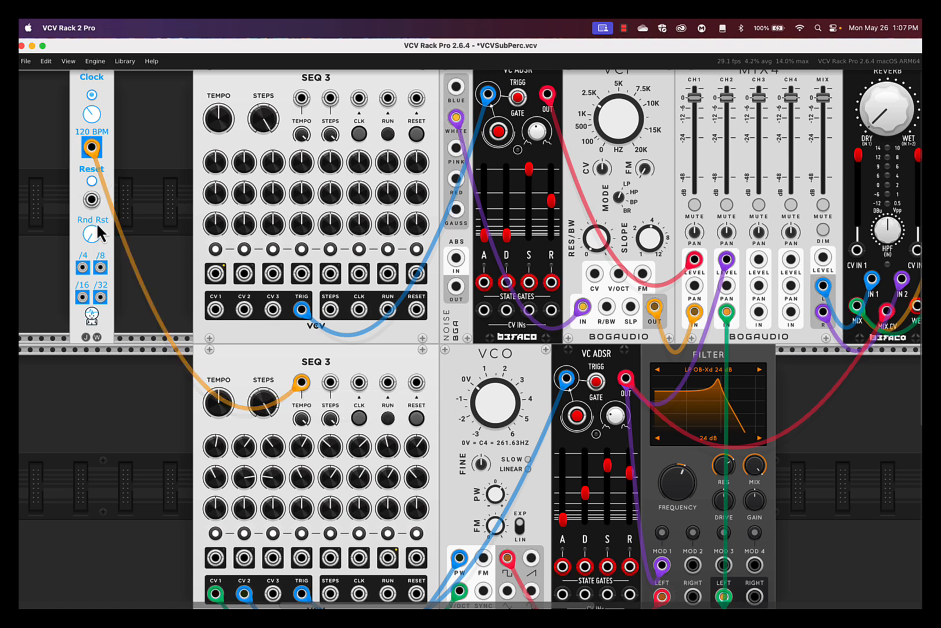
drag(85, 269, 308, 113)
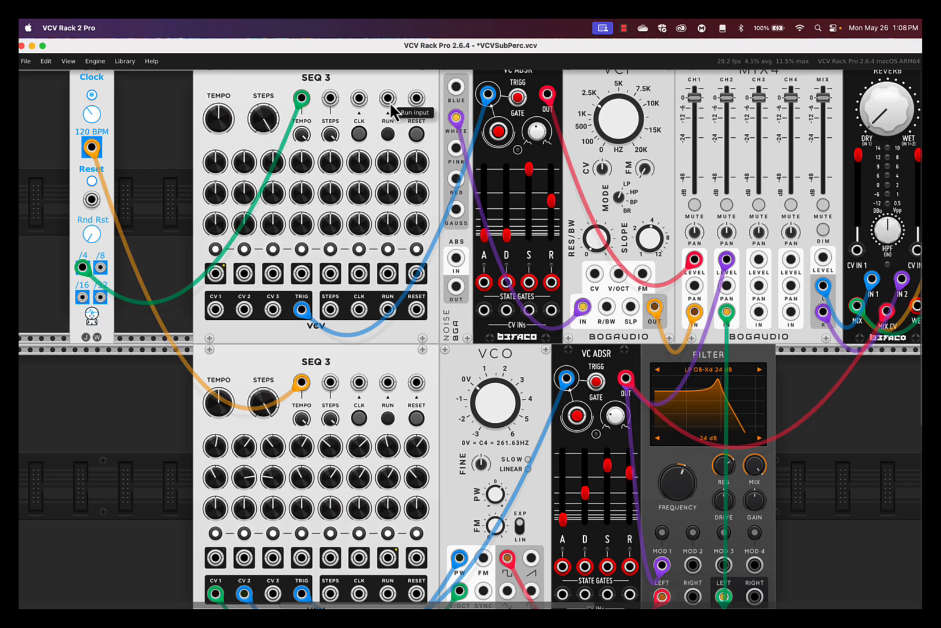
Step: Add the NYSTHI BIGBUTTON module via a 'button' search and shift it slightly right
right_click(87, 386)
text(button)
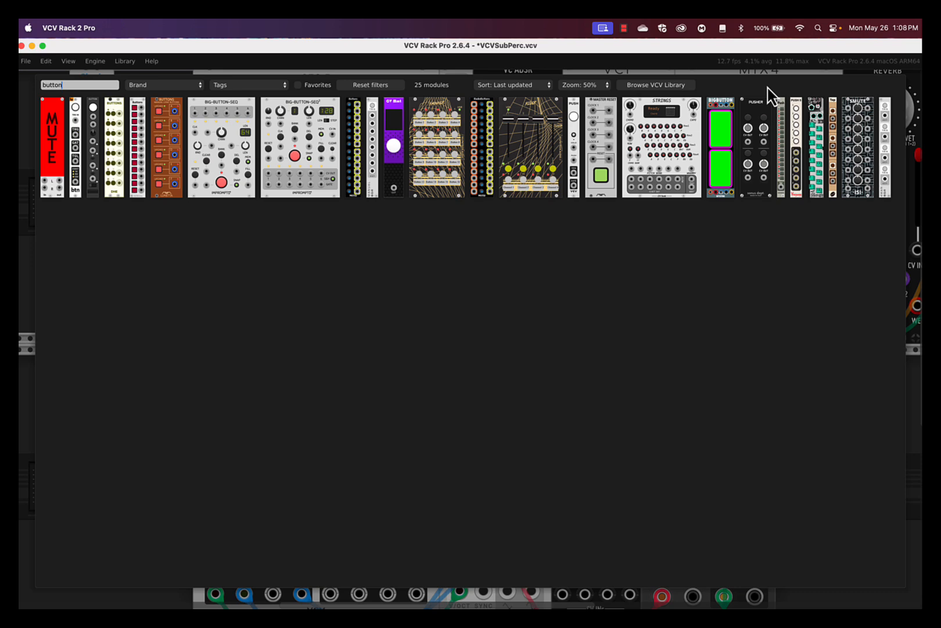
click(721, 124)
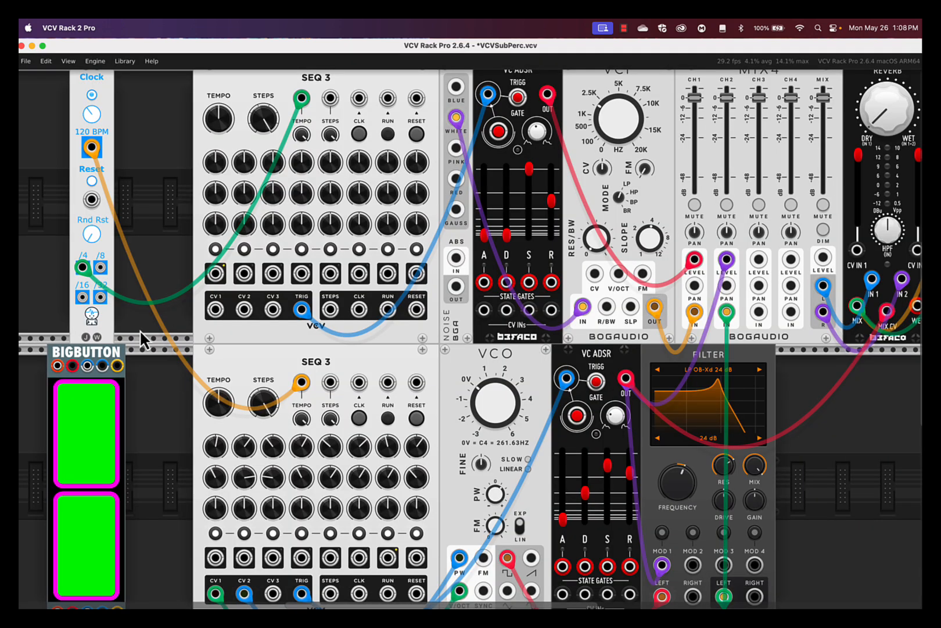
drag(85, 353, 416, 99)
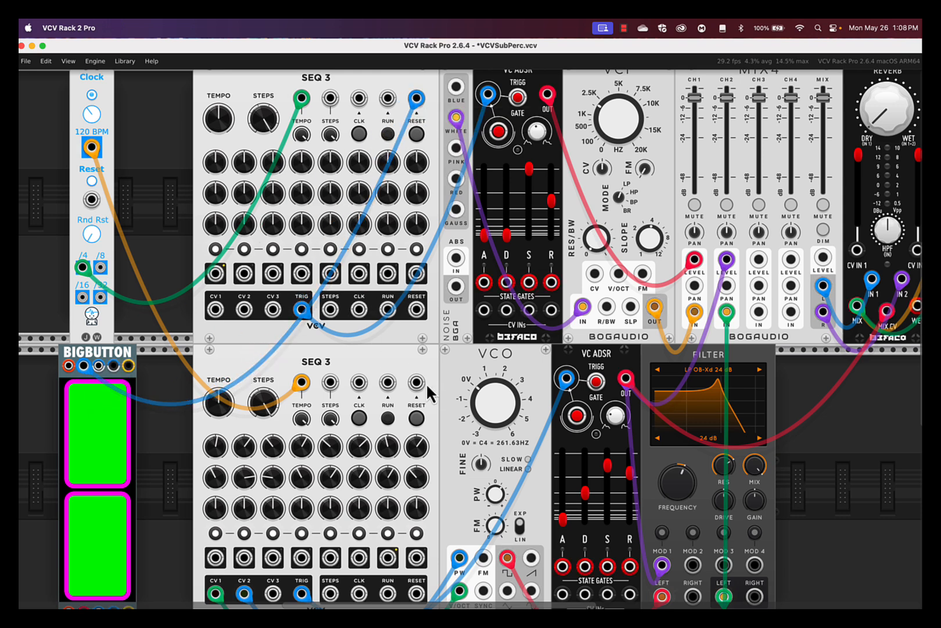
Step: Cable BIGBUTTON outputs to both SEQ 3 RESET inputs and remove the cables feeding their RUN inputs
drag(416, 383, 84, 366)
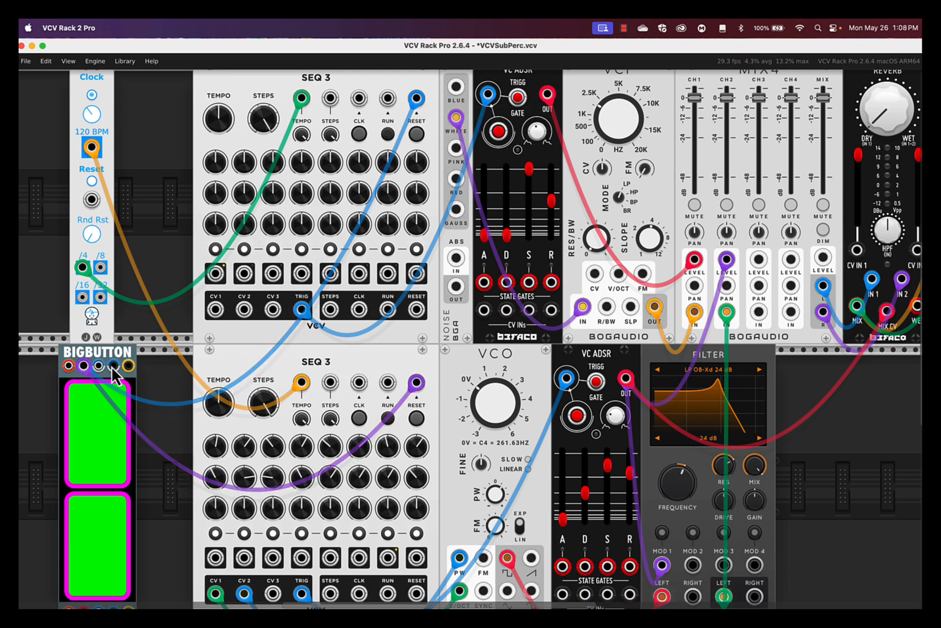
scroll(106, 376, down, 3)
scroll(105, 376, left, 1)
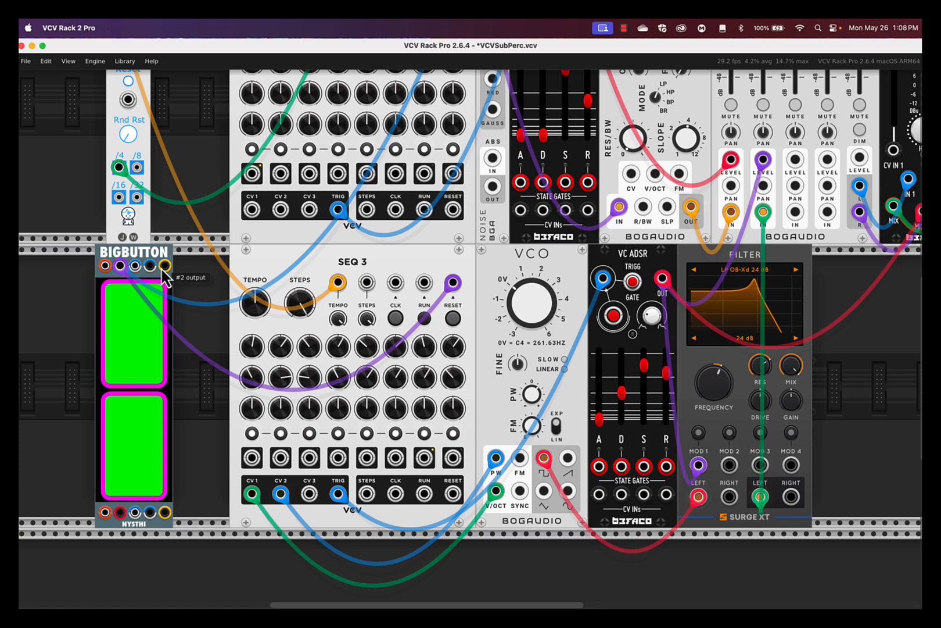
drag(165, 266, 425, 125)
drag(424, 410, 166, 392)
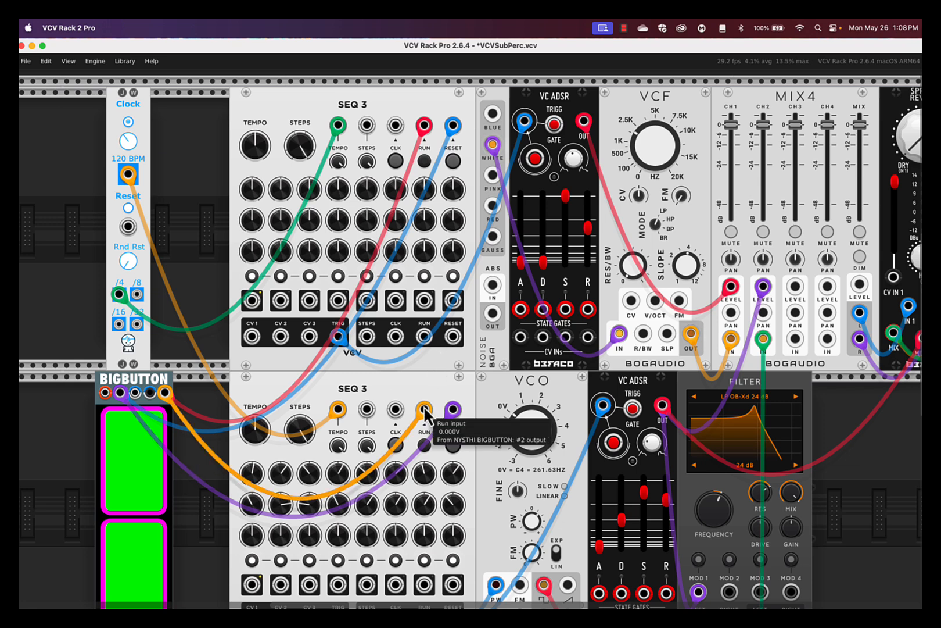
drag(425, 413, 217, 225)
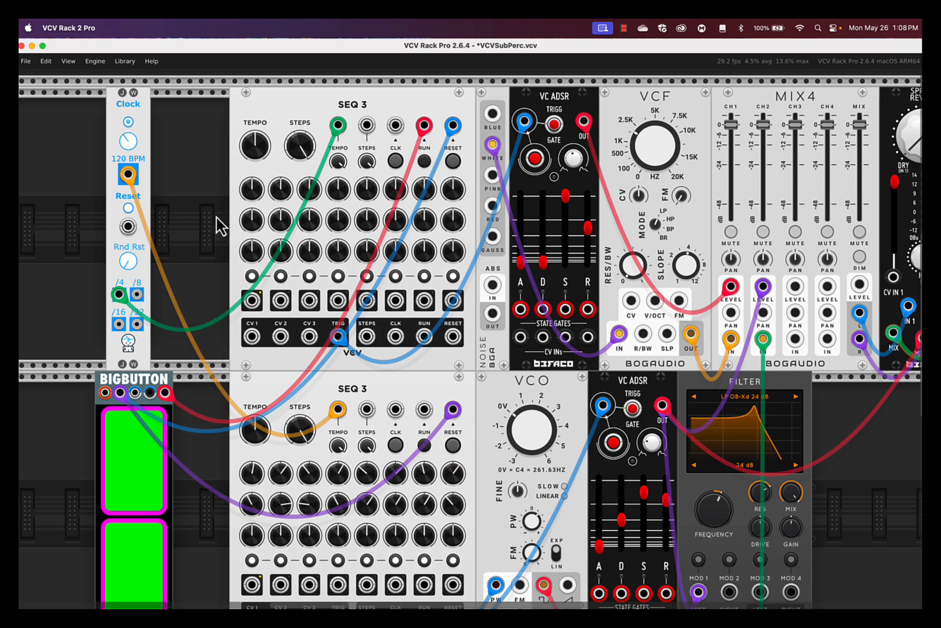
drag(425, 124, 220, 150)
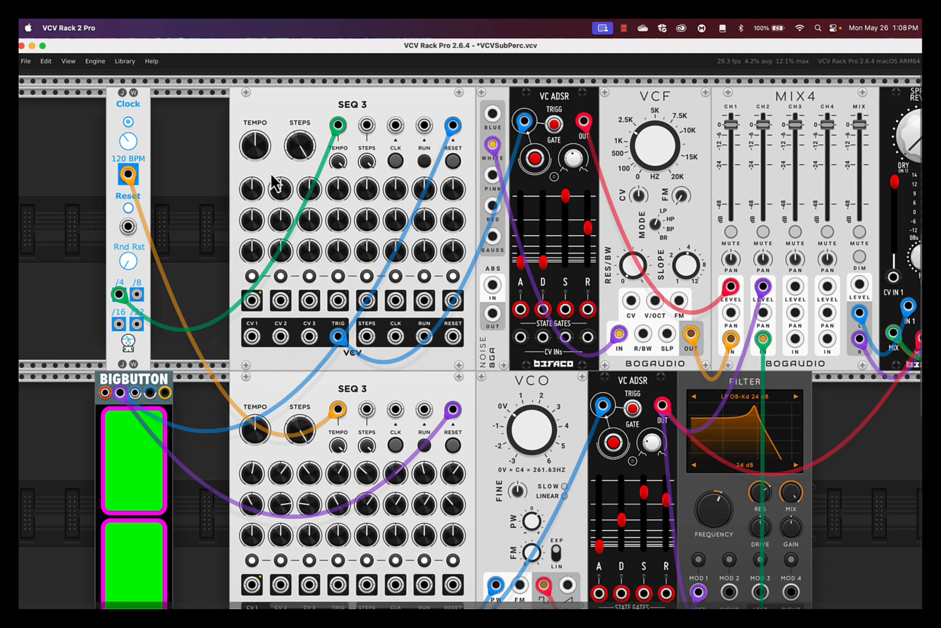
Step: Start both SEQ 3s, slow the Clock from 120 to 50 BPM, and fire a BIGBUTTON reset
click(425, 161)
click(425, 446)
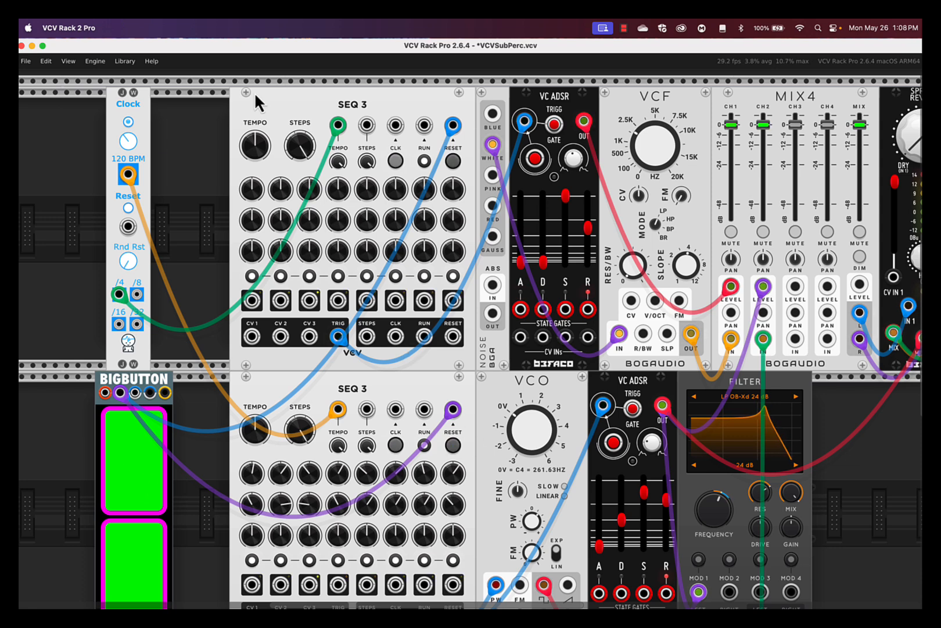
drag(129, 143, 130, 224)
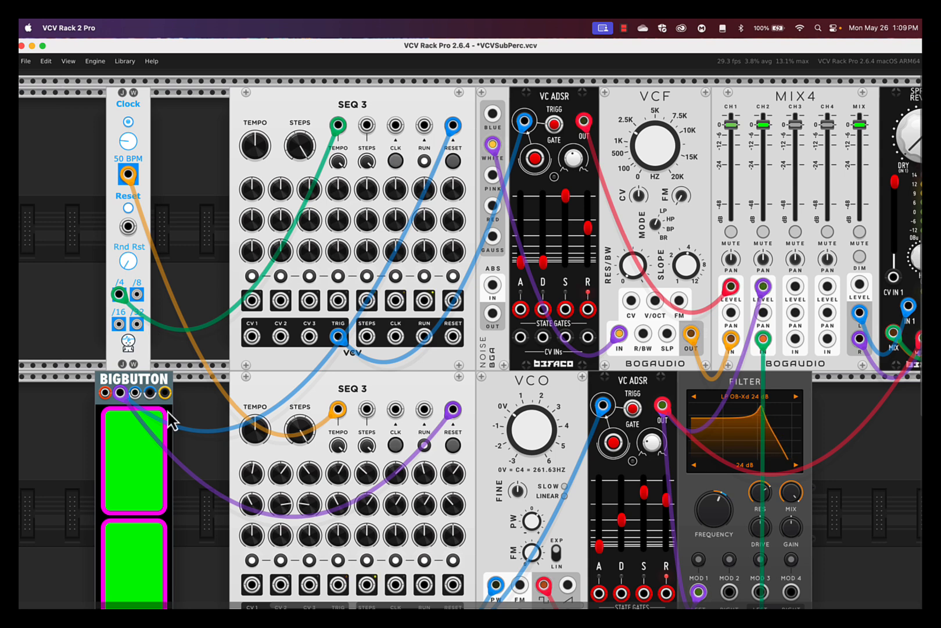
click(140, 446)
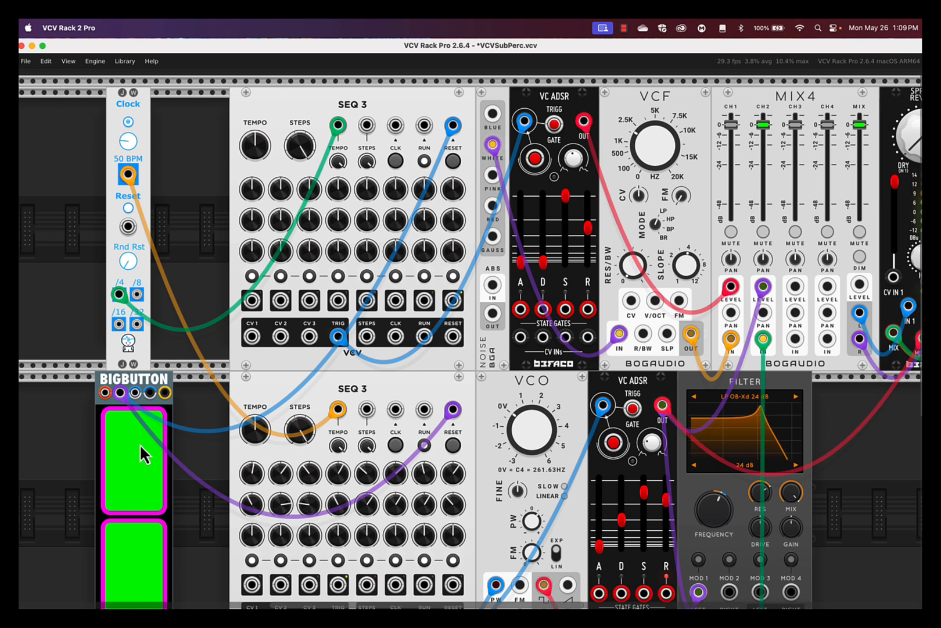
Step: Stop the sequencer and move the Clock and BIGBUTTON modules rightward beside the SEQ 3s
scroll(142, 349, up, 1)
scroll(154, 351, up, 4)
scroll(163, 355, down, 6)
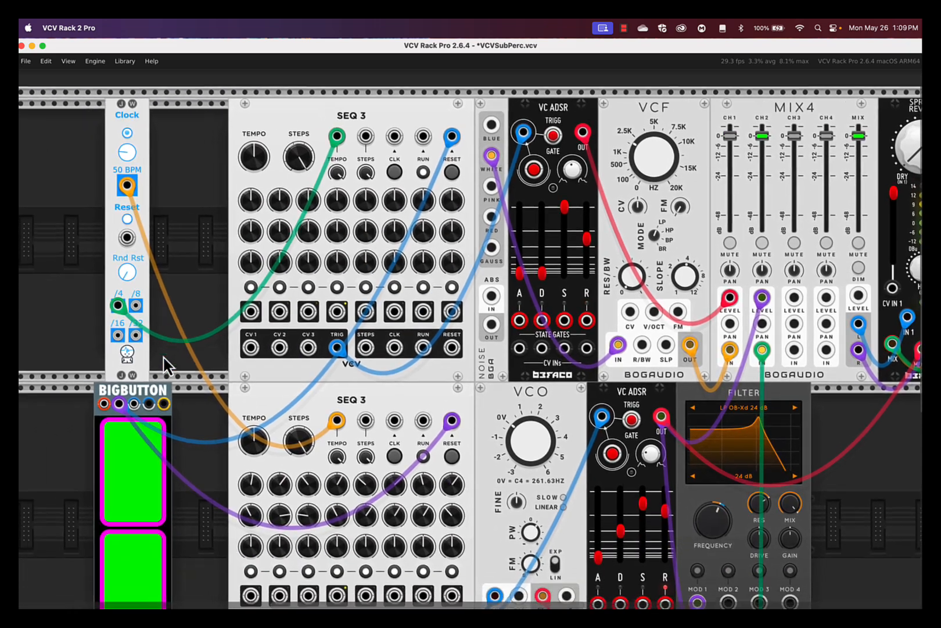
scroll(162, 355, left, 2)
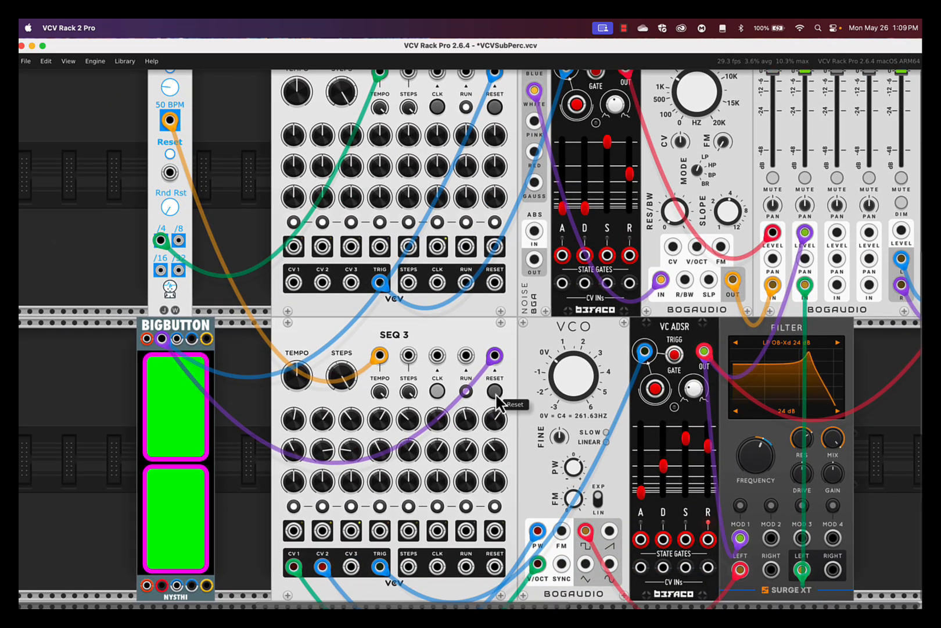
click(466, 391)
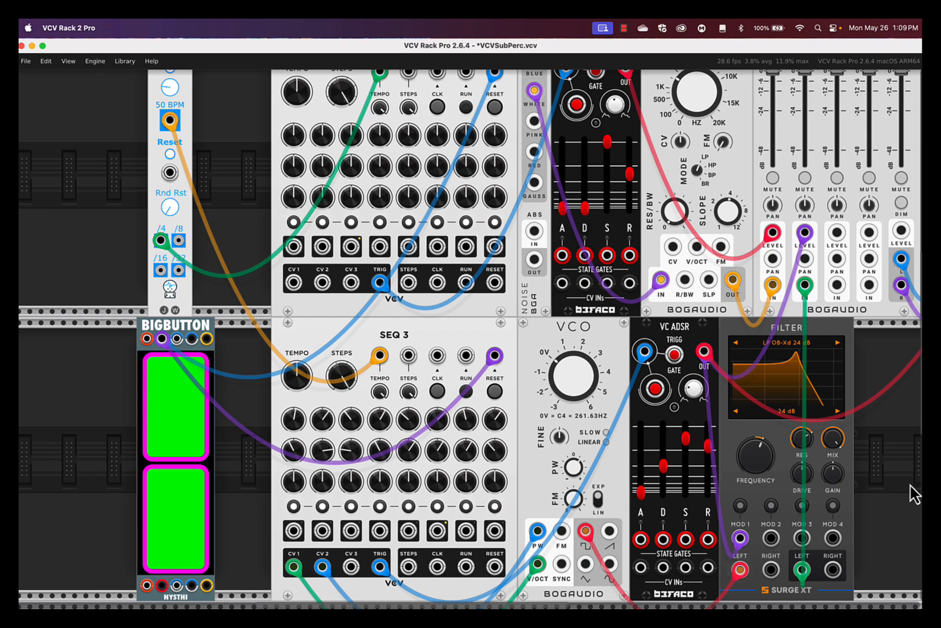
scroll(886, 435, right, 5)
scroll(886, 435, up, 2)
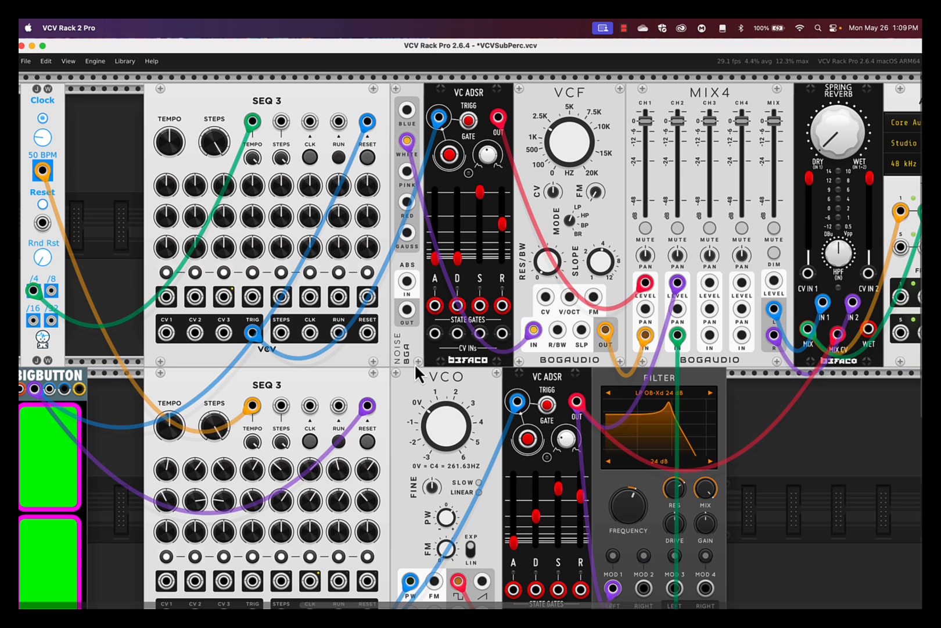
drag(47, 347, 111, 356)
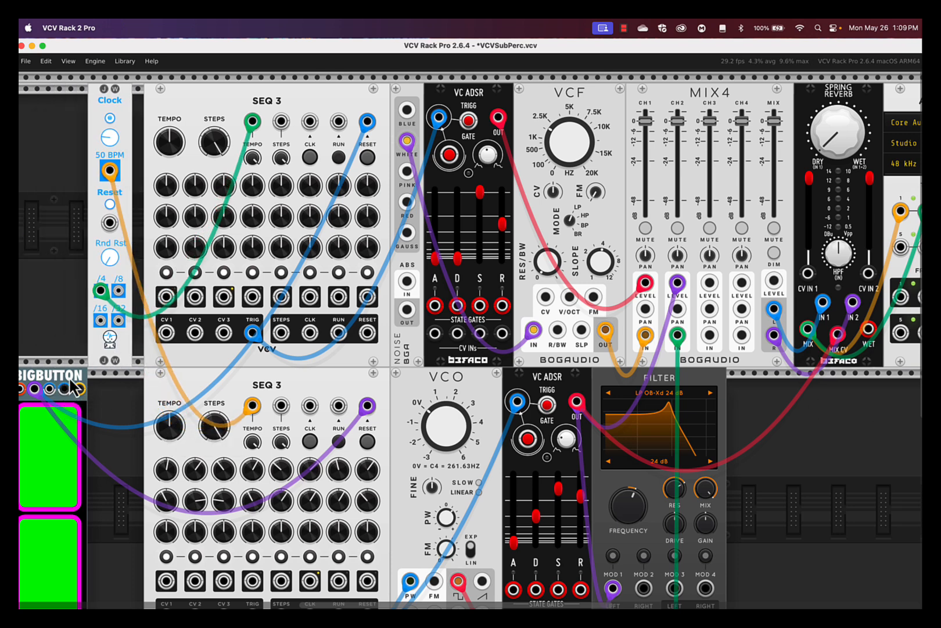
drag(59, 388, 107, 388)
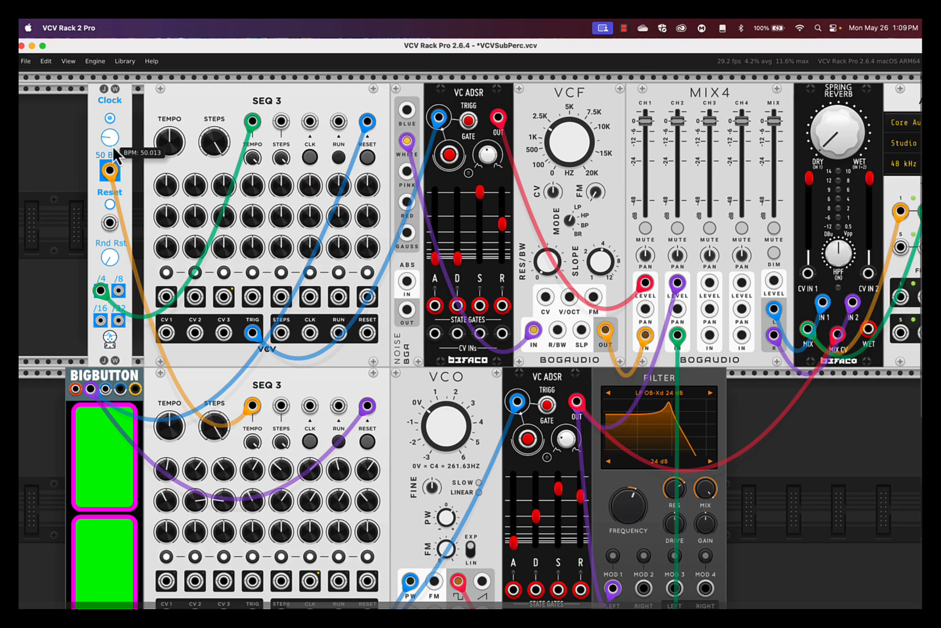